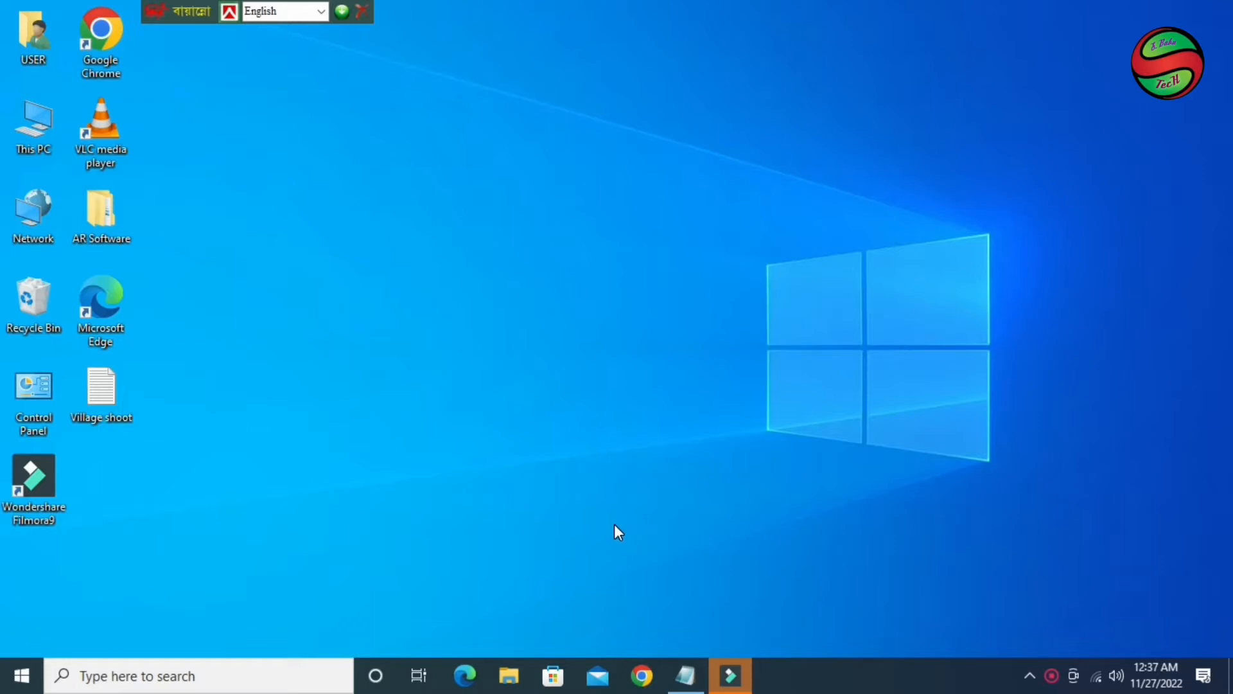
In Chrome, search Google for "facebook studio" and open the Creator Studio - Facebook Business Manager result.
{"action": "left_click", "coordinate": [643, 680]}
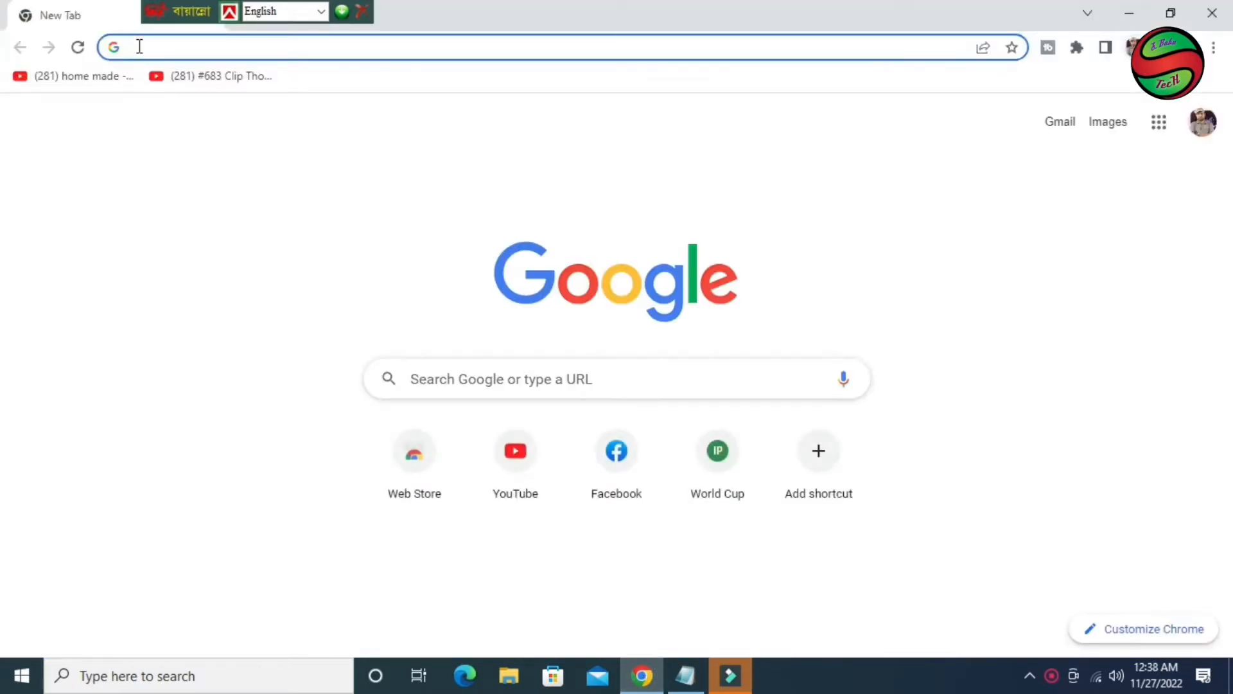
{"action": "left_click", "coordinate": [139, 46]}
{"action": "left_click", "coordinate": [167, 79]}
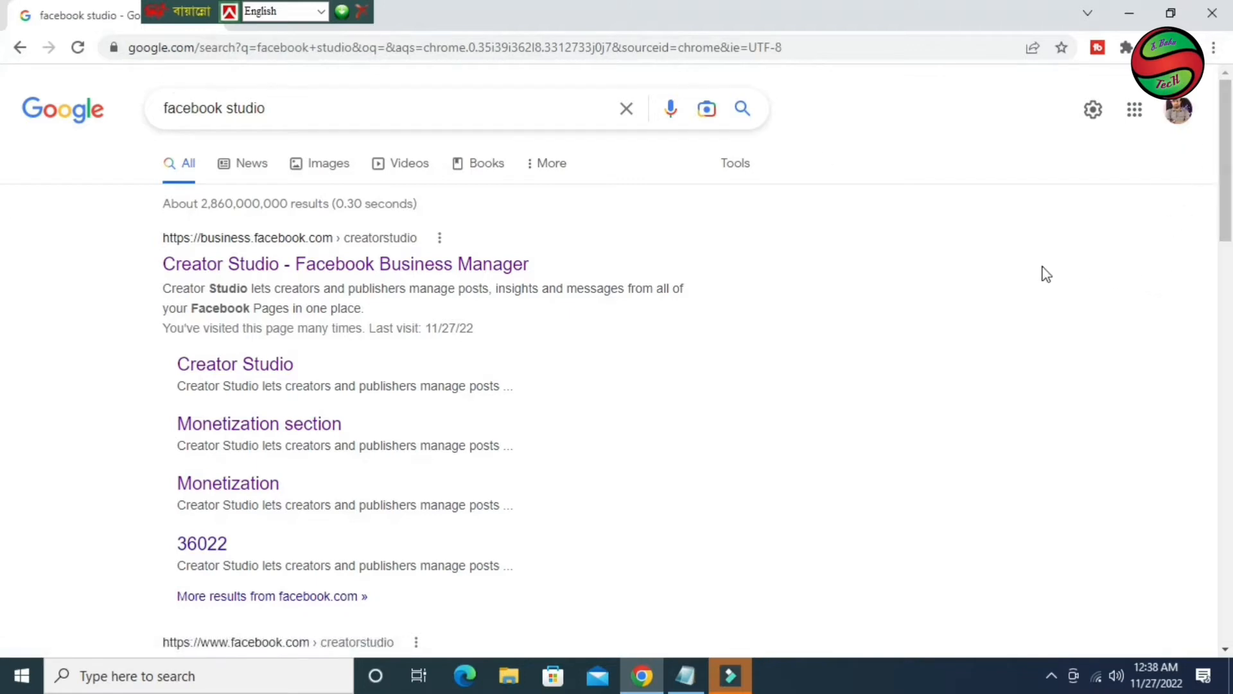
{"action": "left_click", "coordinate": [270, 271]}
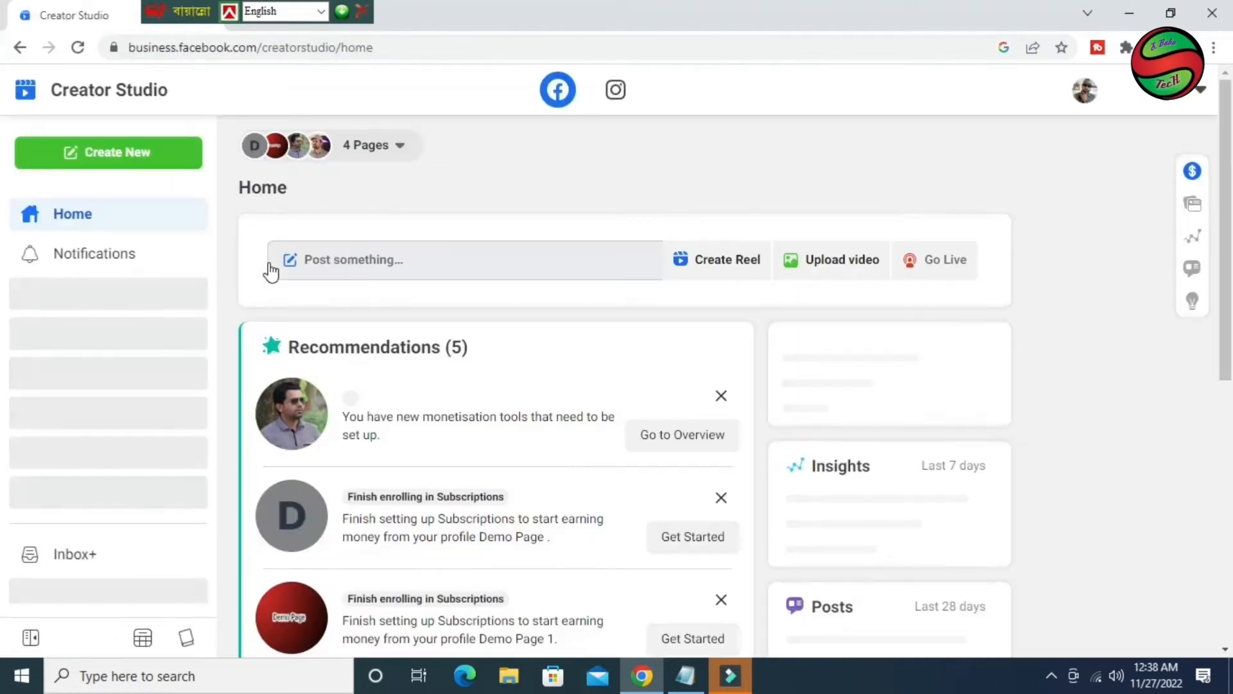
Limit the Creator Studio view to the Village Shoot page by deselecting Demo Page, Demo Page 1 and S.Babu TecH.
{"action": "left_click", "coordinate": [395, 153]}
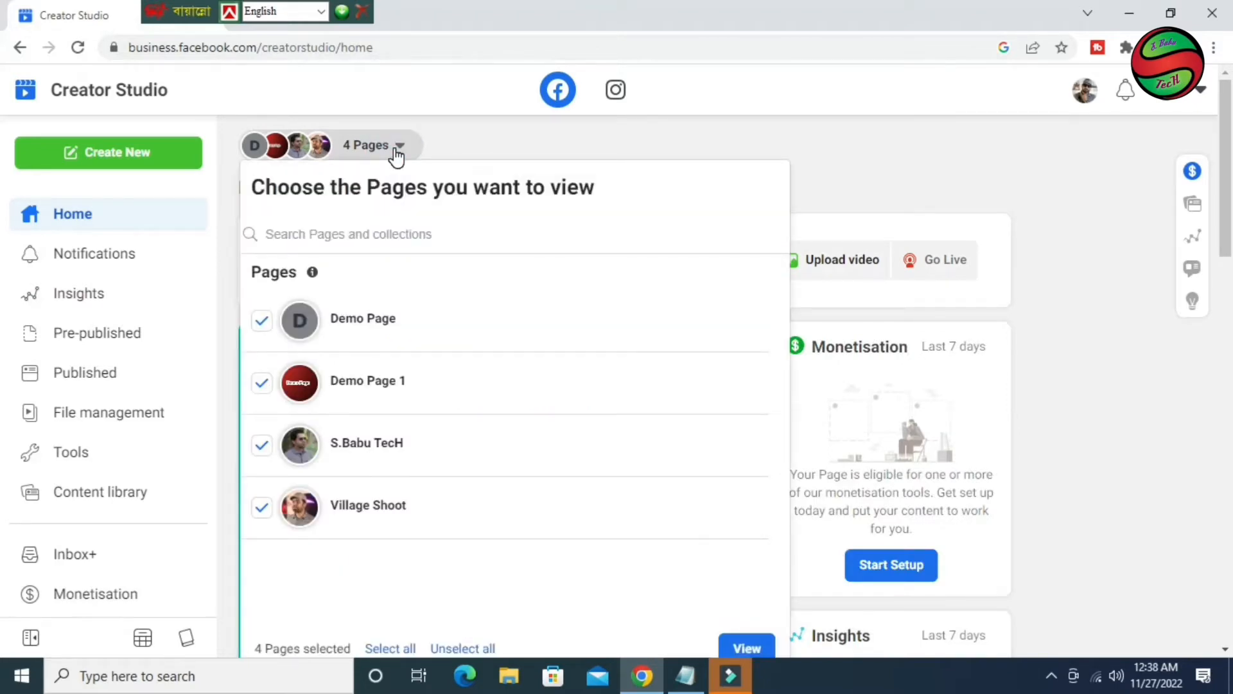
{"action": "left_click", "coordinate": [268, 328]}
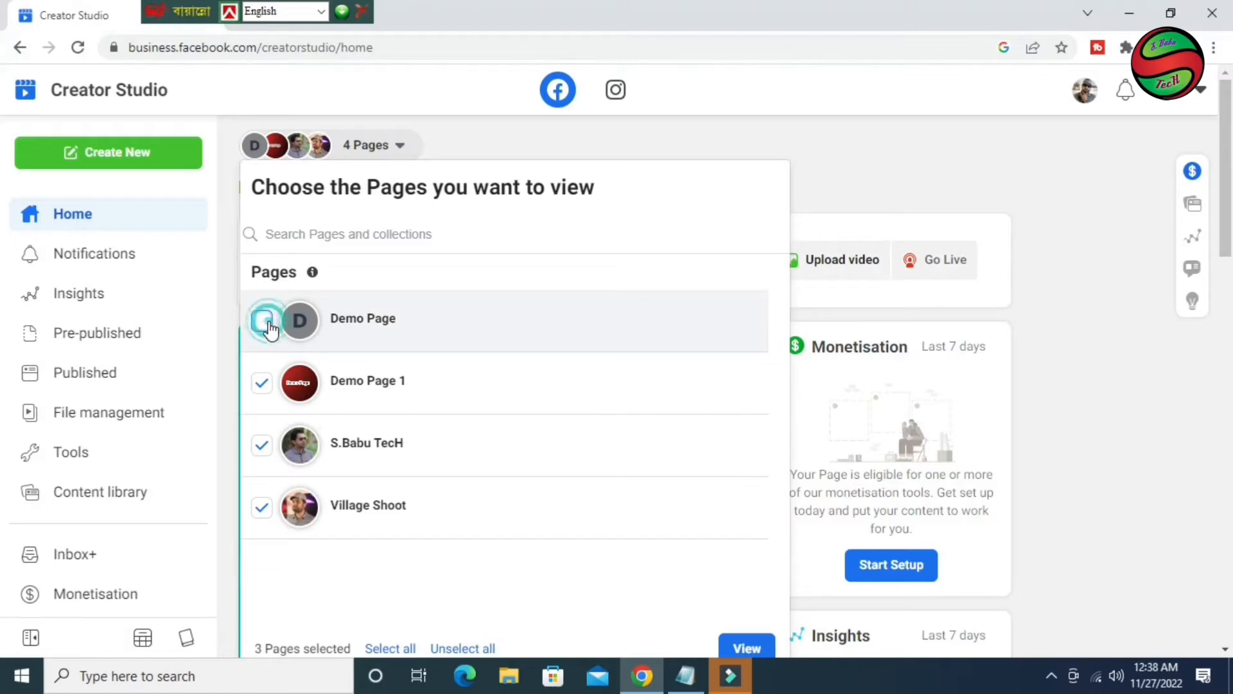
{"action": "left_click", "coordinate": [263, 383]}
{"action": "left_click", "coordinate": [265, 444]}
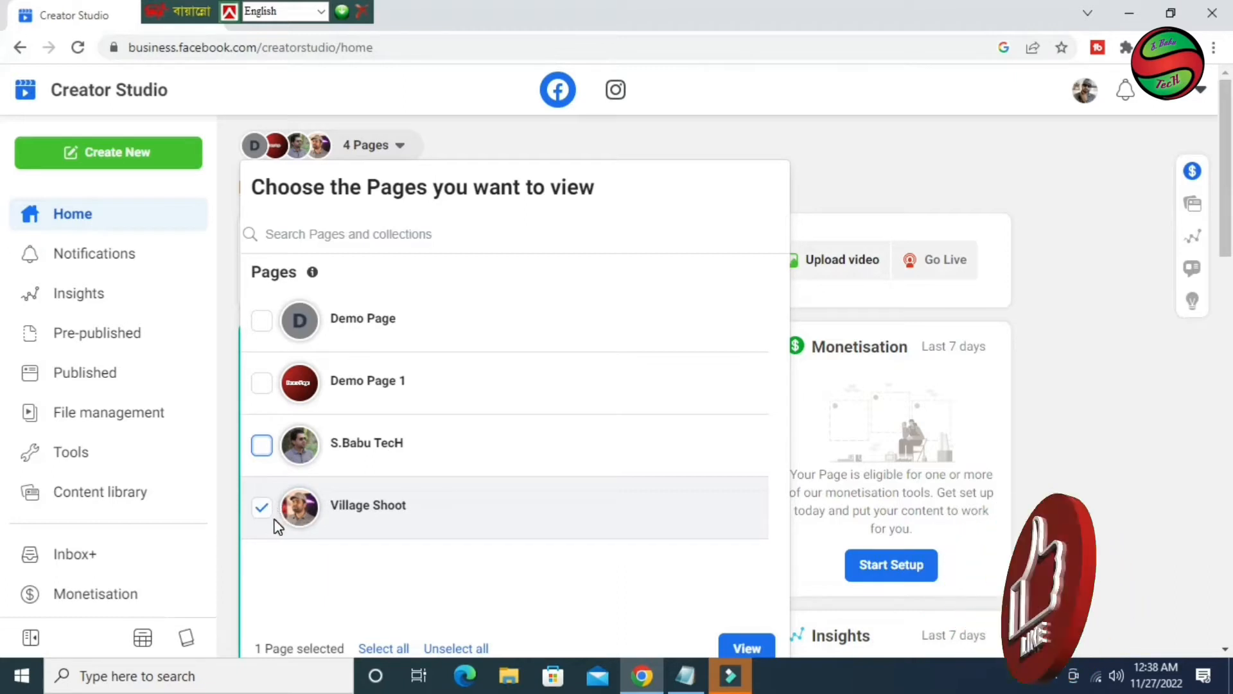
{"action": "left_click", "coordinate": [747, 648]}
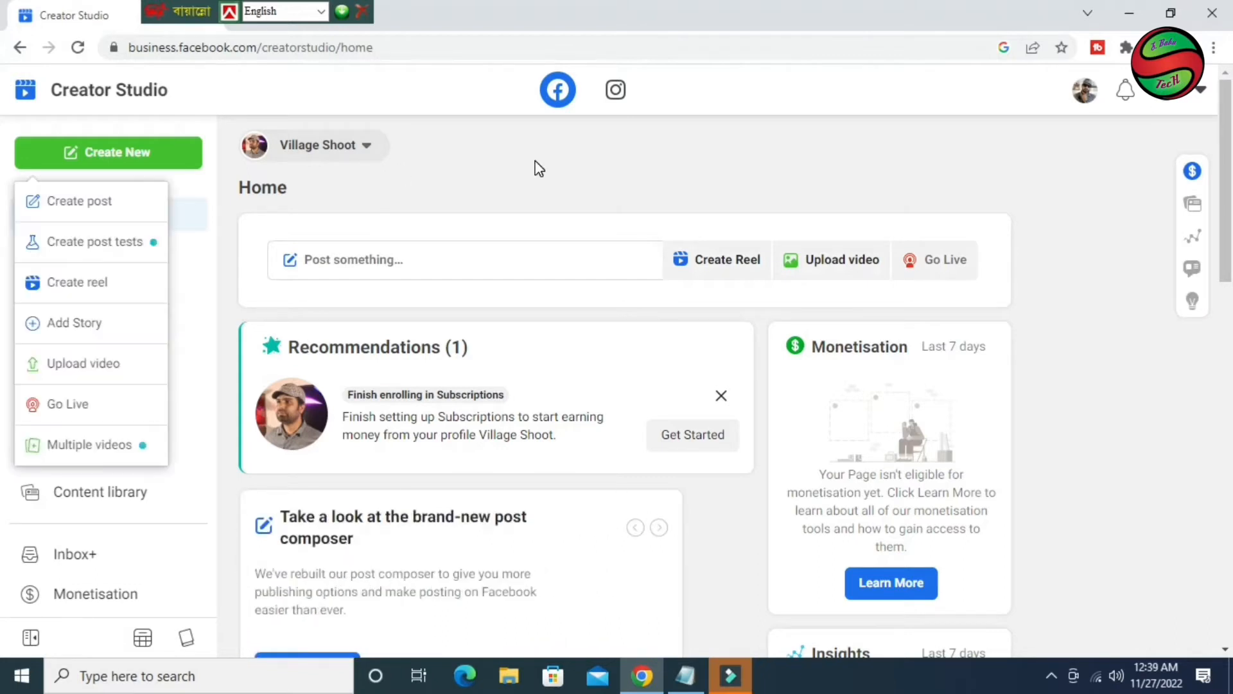
Start a new video upload using the Bangla Funny video file from the "v shoot page" folder on Local Disk (D:).
{"action": "left_click", "coordinate": [528, 183]}
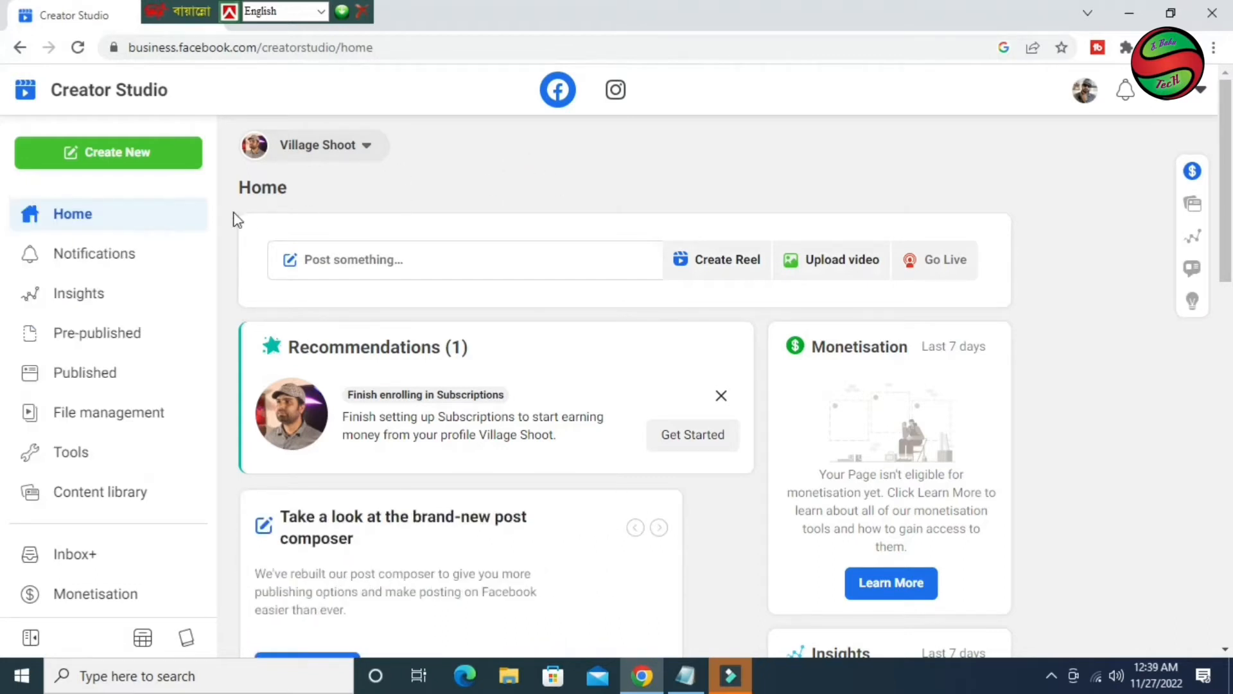
{"action": "left_click", "coordinate": [105, 157]}
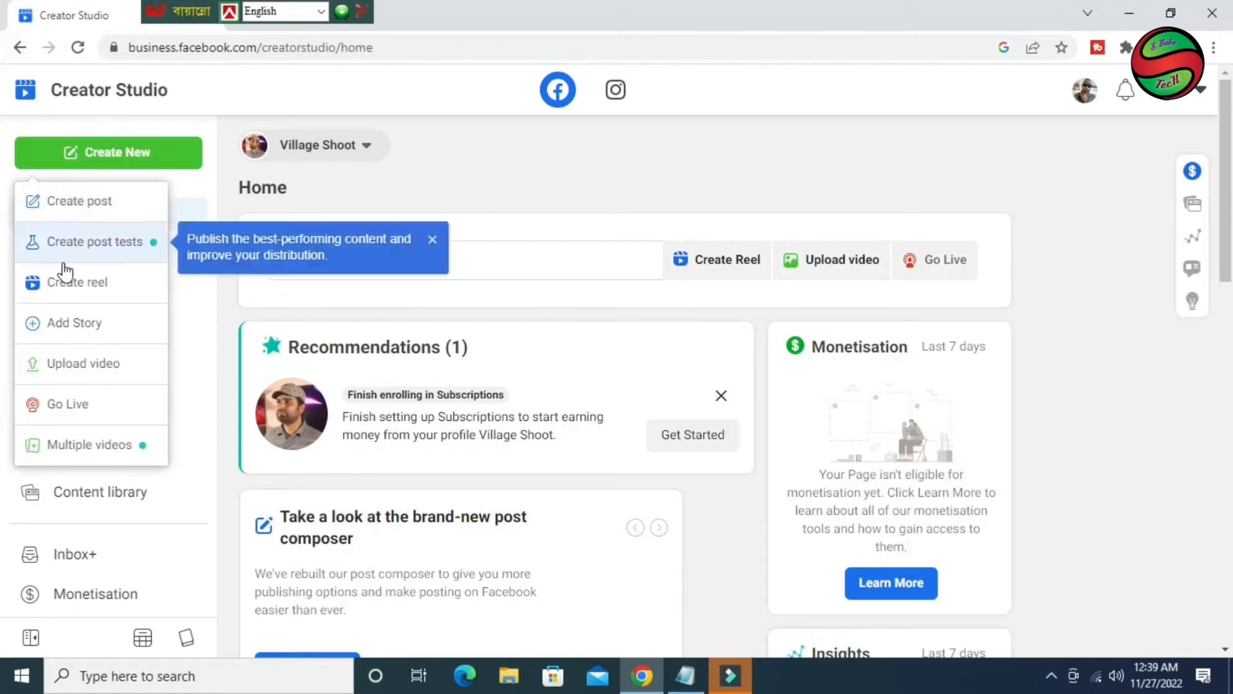
{"action": "left_click", "coordinate": [75, 363]}
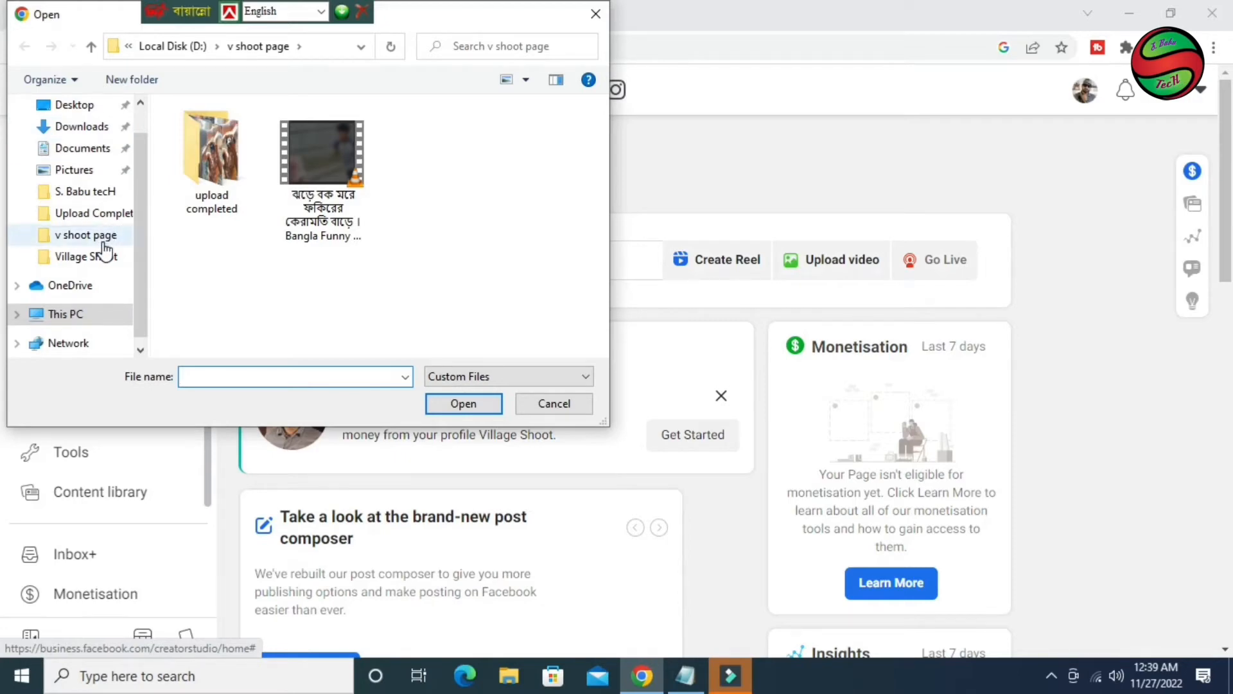
{"action": "left_click", "coordinate": [72, 314]}
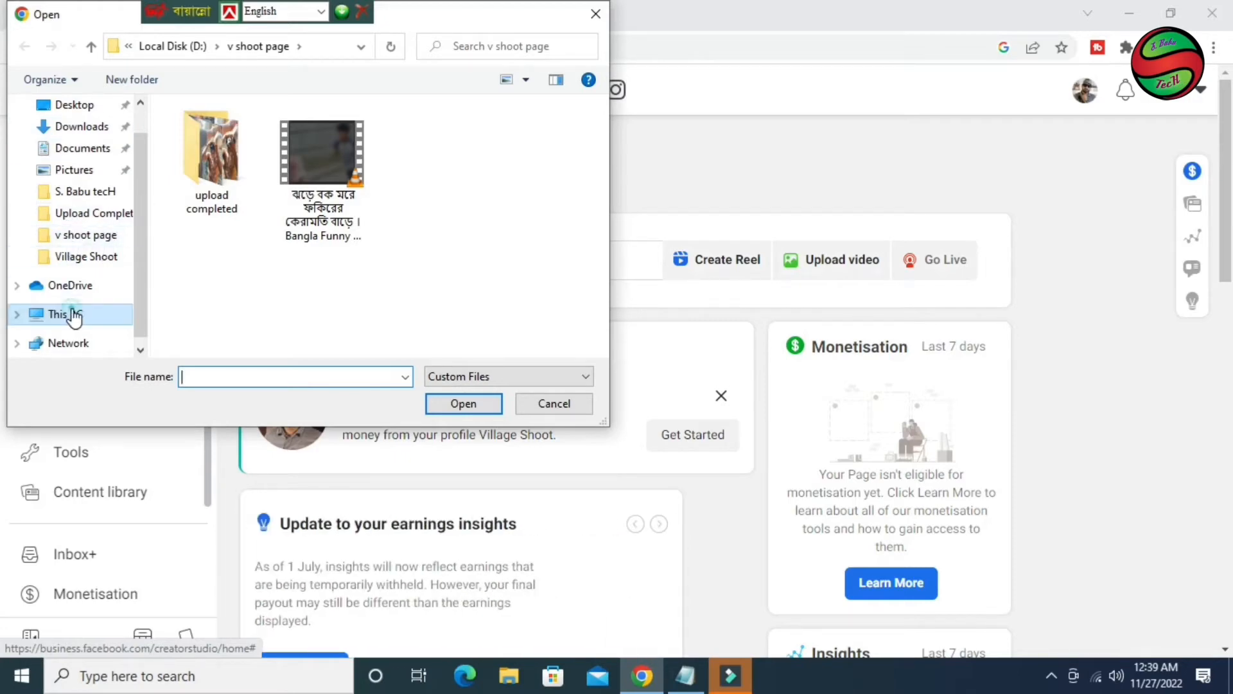
{"action": "double_click", "coordinate": [294, 323]}
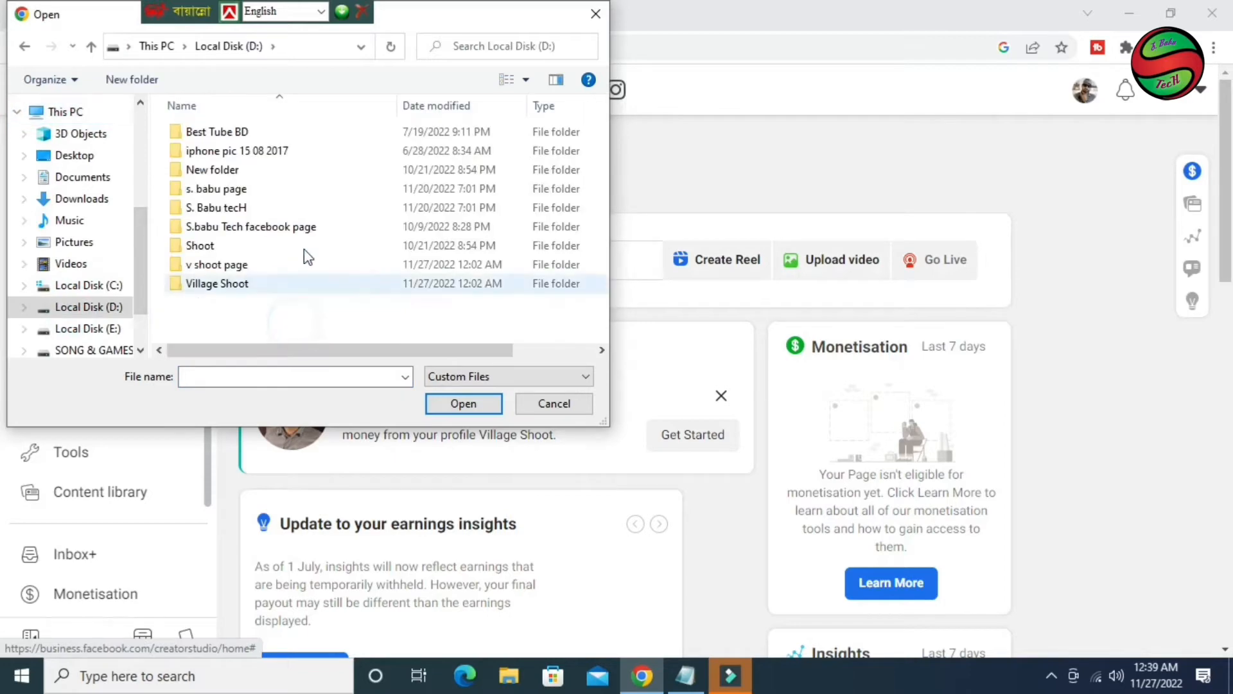
{"action": "double_click", "coordinate": [256, 265]}
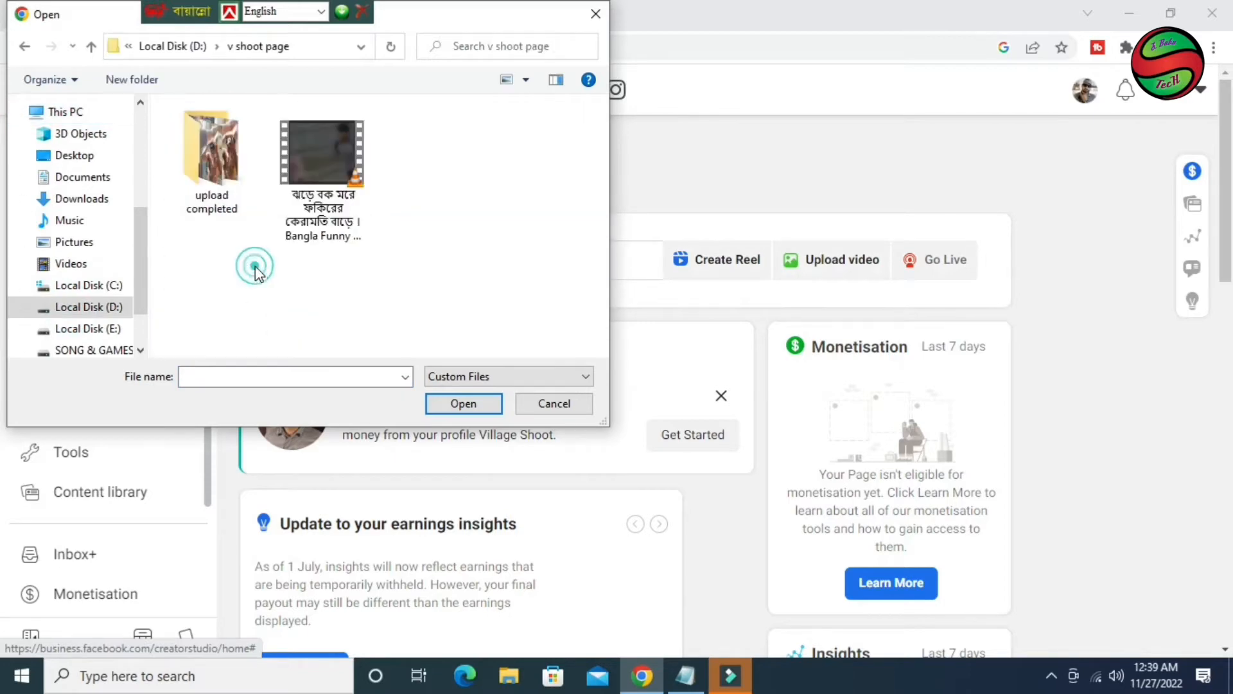
{"action": "double_click", "coordinate": [310, 152]}
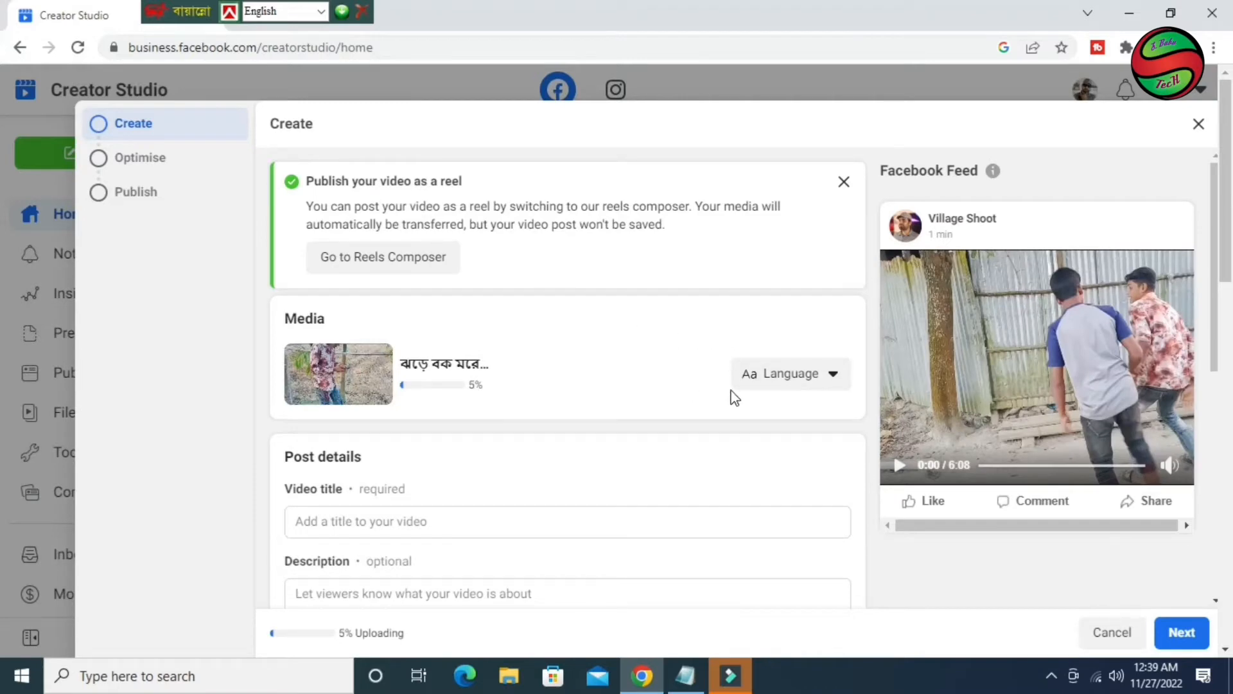
Set the language of the uploaded video to Bengali.
{"action": "left_click", "coordinate": [833, 375]}
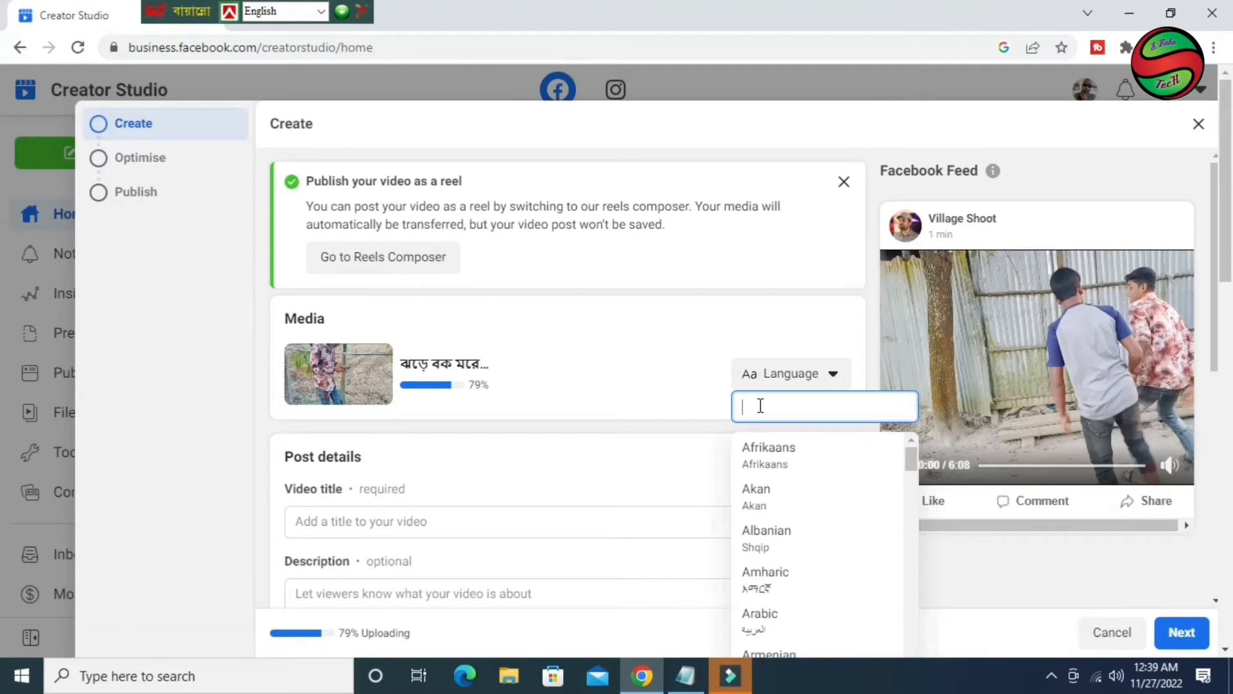
{"action": "type", "text": "b"}
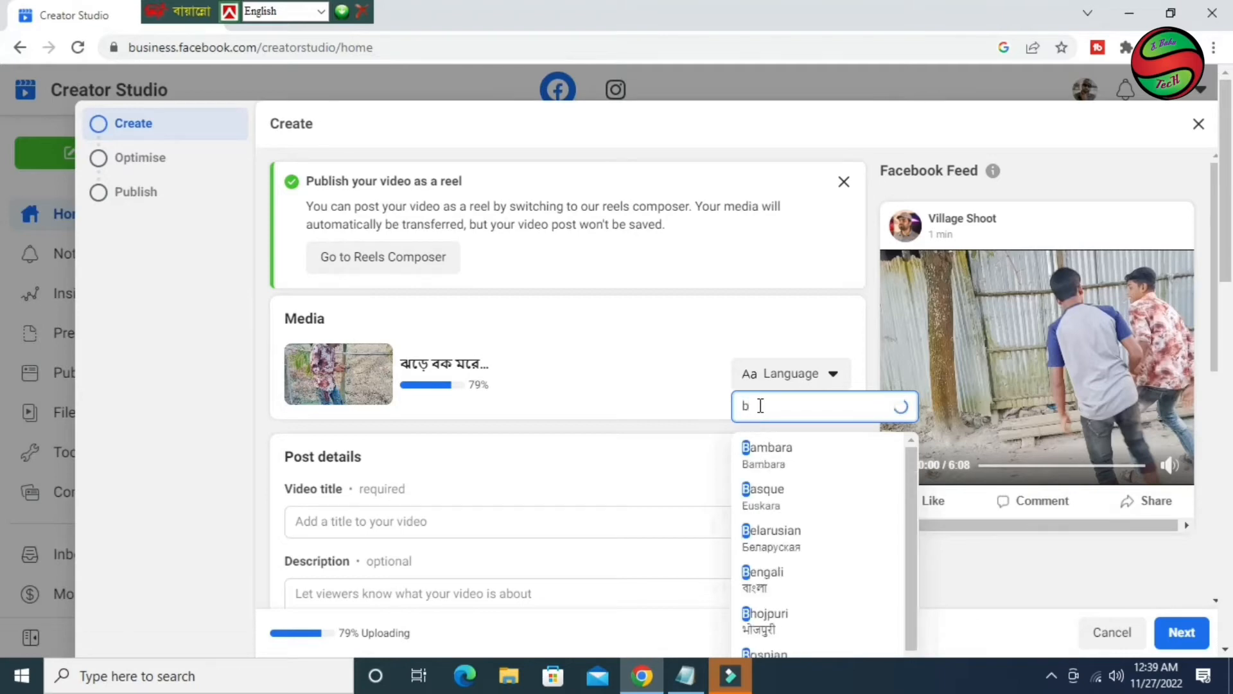
{"action": "type", "text": "eng"}
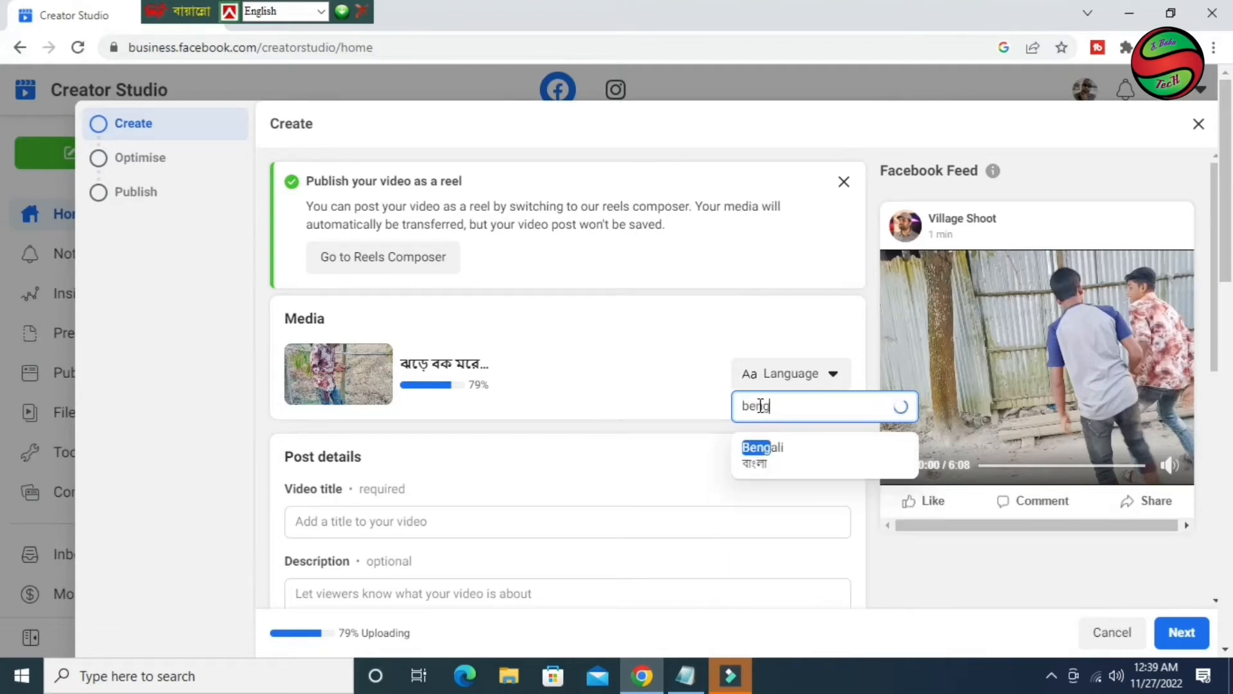
{"action": "left_click", "coordinate": [775, 455]}
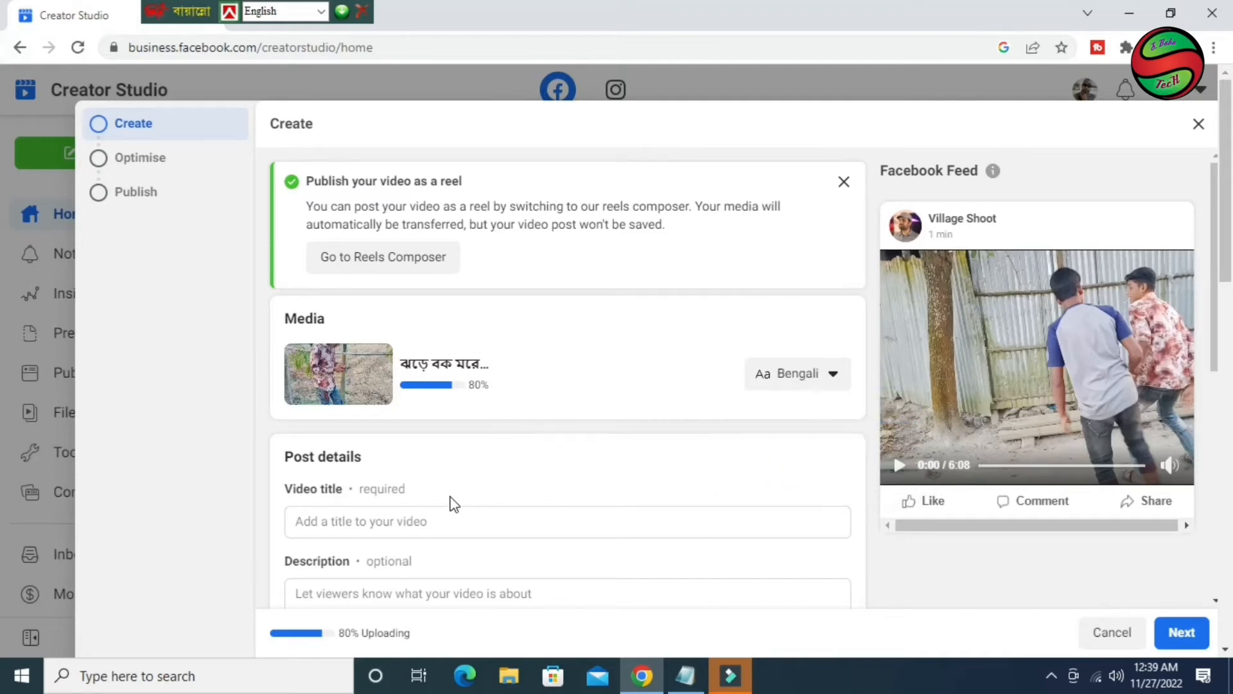
Copy "ঝড়ে বক মরে ফকিরের কেরামতি বাড়ে । Bangla Funny Video" from the Village shoot note into the video title.
{"action": "left_click", "coordinate": [365, 519]}
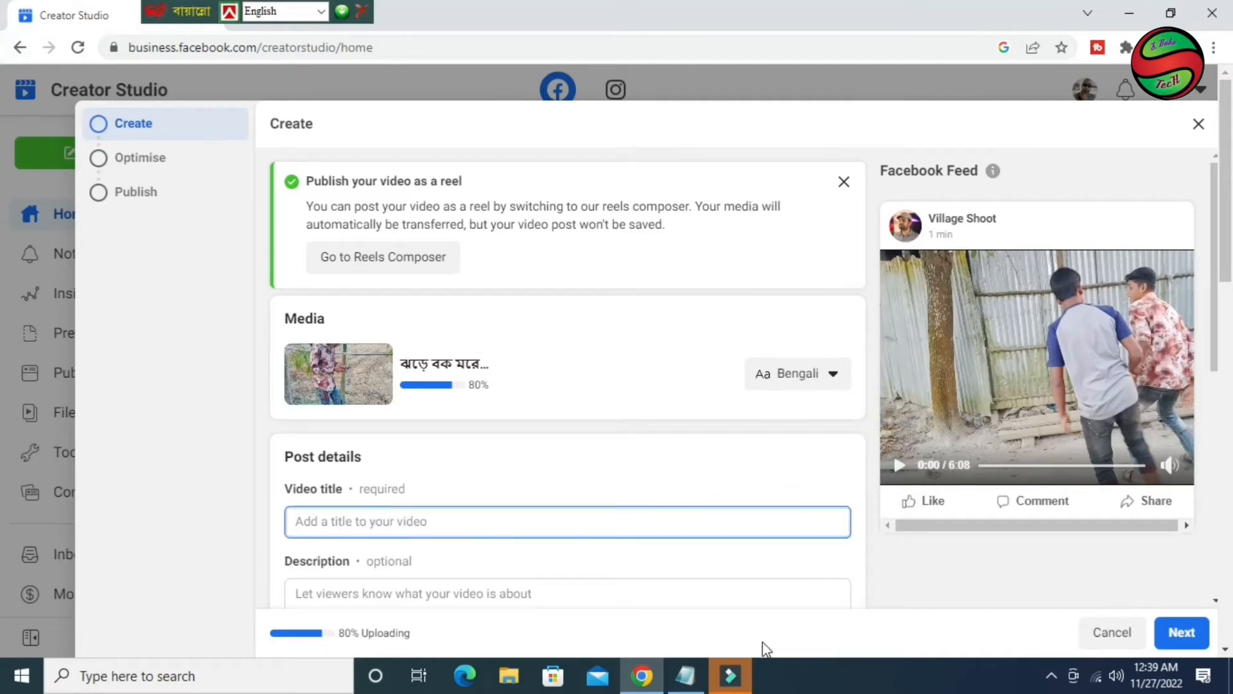
{"action": "left_click", "coordinate": [686, 675]}
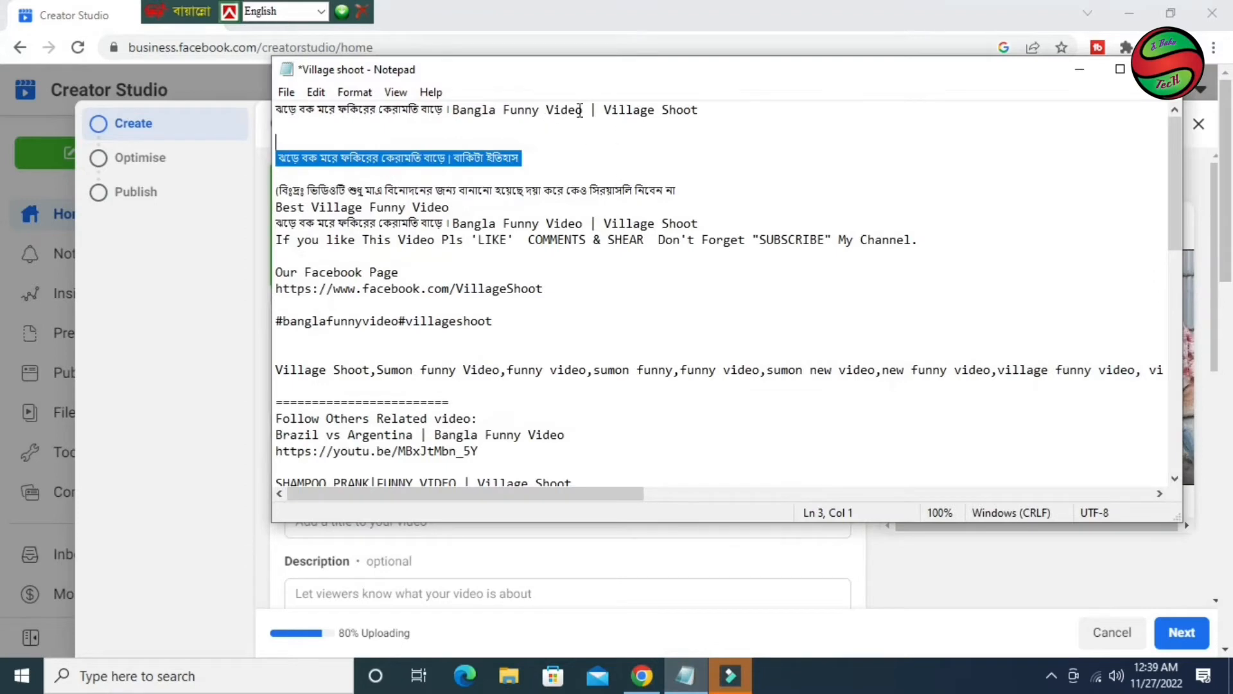
{"action": "left_click_drag", "start_coordinate": [588, 113], "coordinate": [270, 96]}
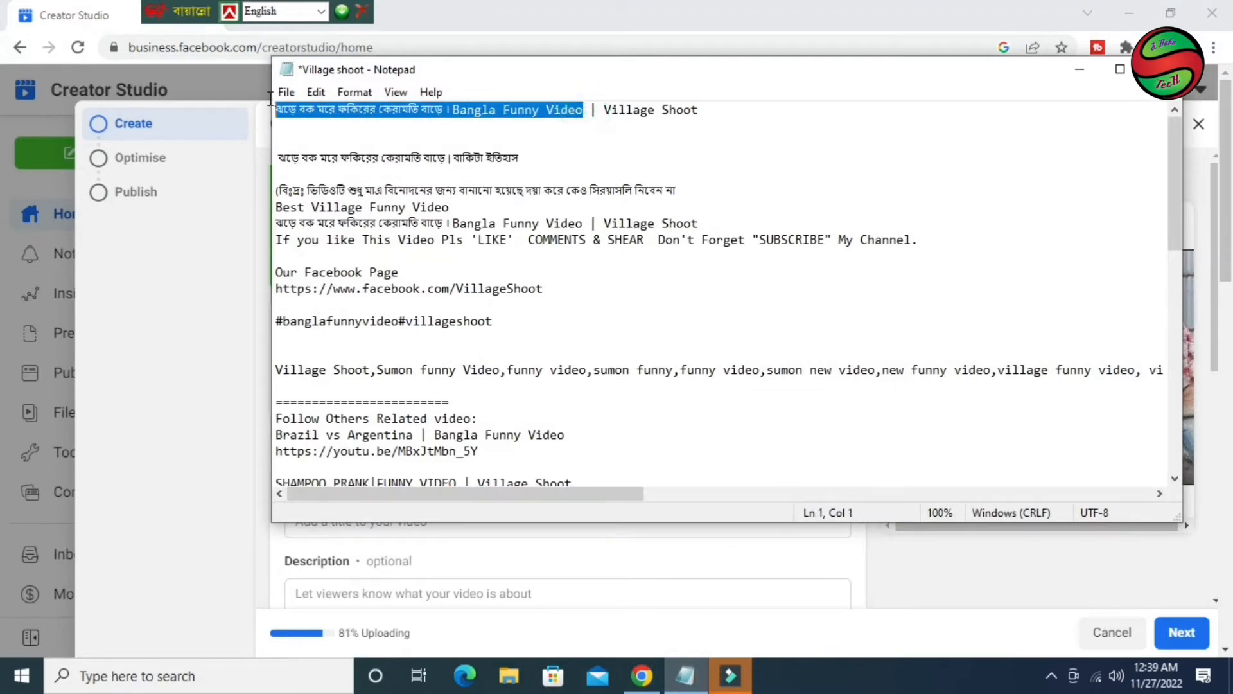
{"action": "right_click", "coordinate": [344, 111]}
{"action": "left_click", "coordinate": [401, 167]}
{"action": "left_click", "coordinate": [1077, 70]}
{"action": "left_click", "coordinate": [362, 522]}
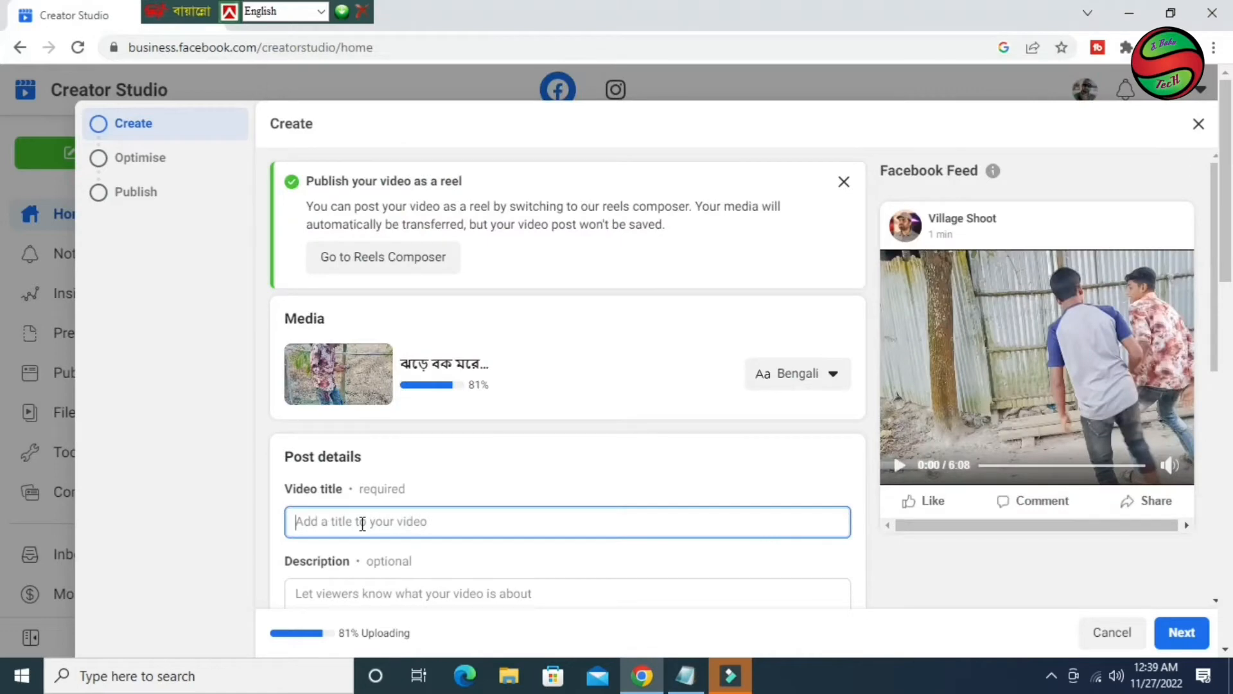
{"action": "key", "text": "ctrl+v"}
Copy the line "ঝড়ে বক মরে ফকিরের কেরামতি বাড়ে | বাকিটা ইতিহাস" from the Village shoot note into the video description.
{"action": "scroll", "coordinate": [460, 495], "scroll_direction": "down", "scroll_amount": 3}
{"action": "left_click", "coordinate": [349, 414]}
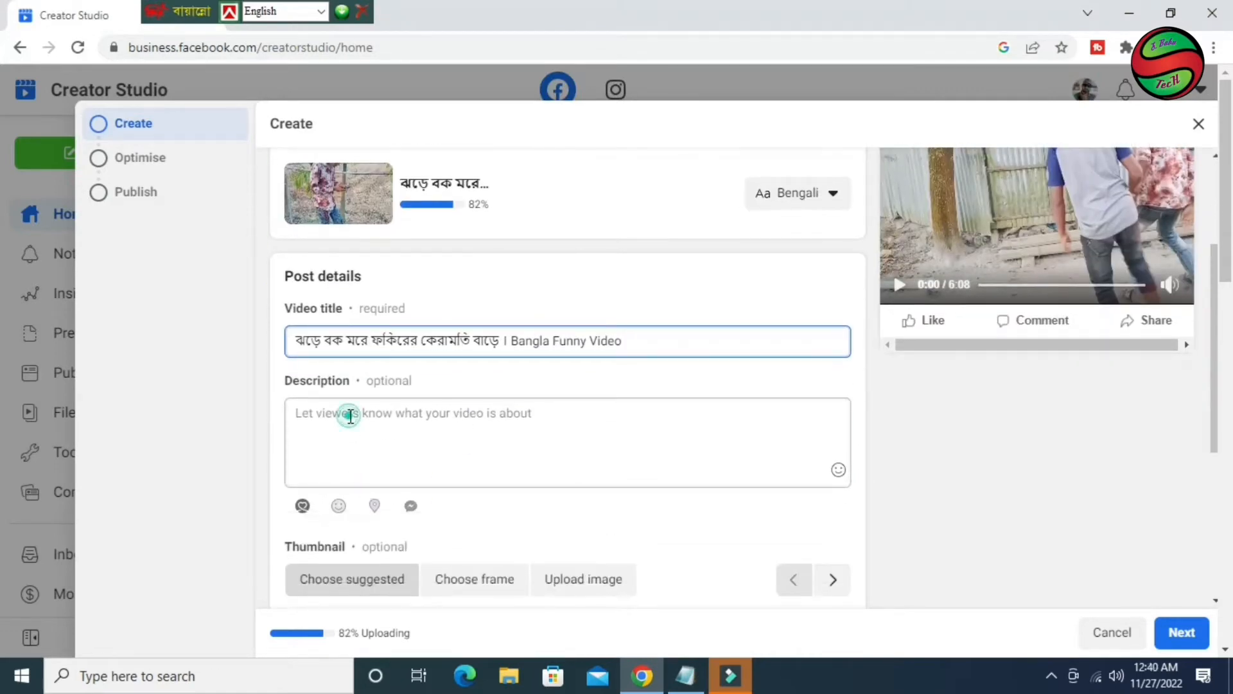
{"action": "left_click", "coordinate": [686, 675]}
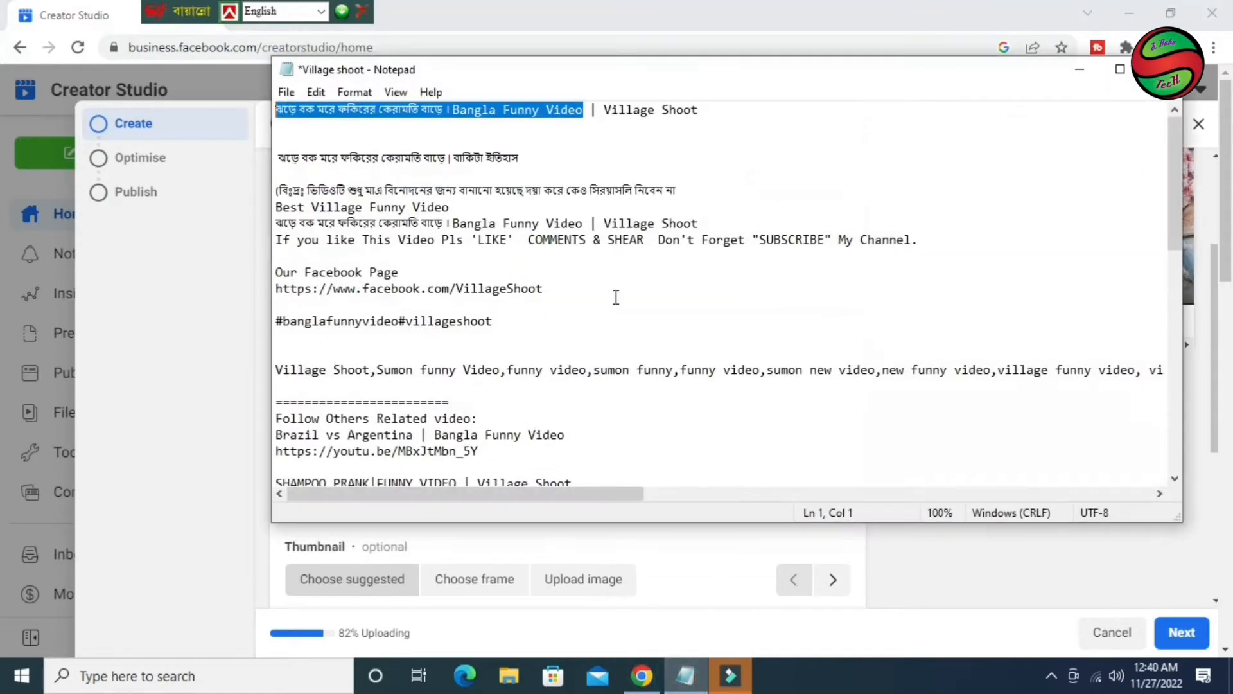
{"action": "left_click_drag", "start_coordinate": [532, 161], "coordinate": [274, 159]}
{"action": "right_click", "coordinate": [334, 165]}
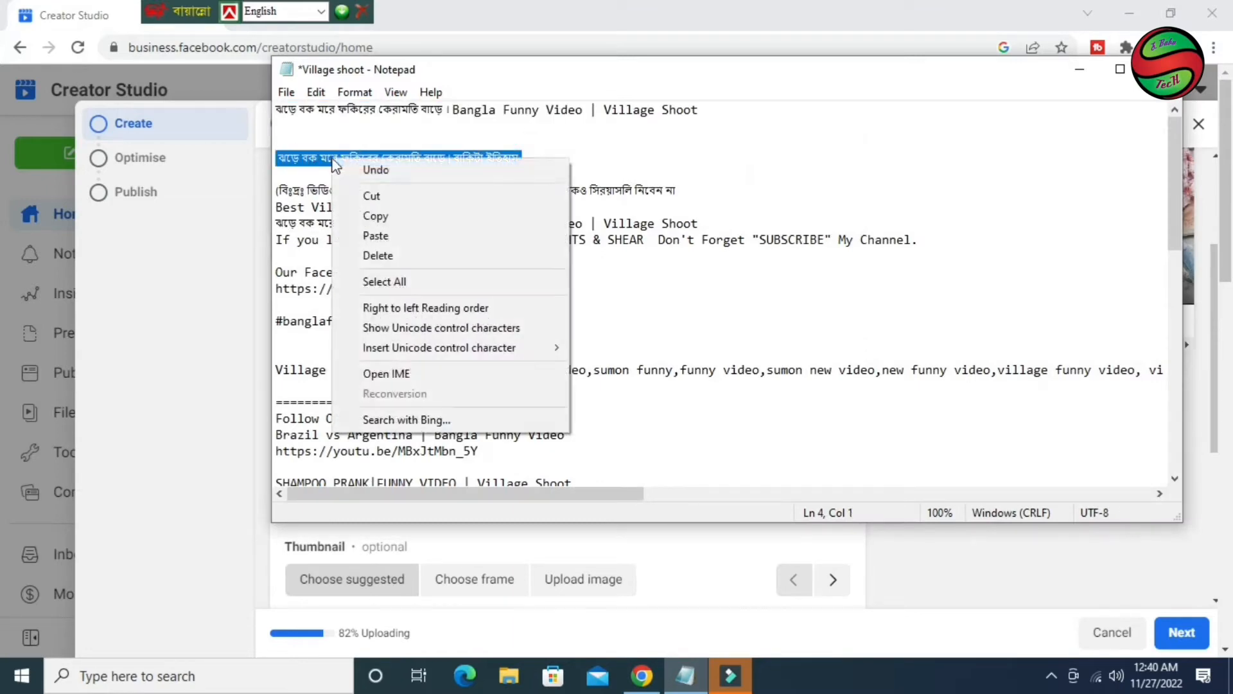
{"action": "left_click", "coordinate": [407, 215]}
{"action": "left_click", "coordinate": [1079, 70]}
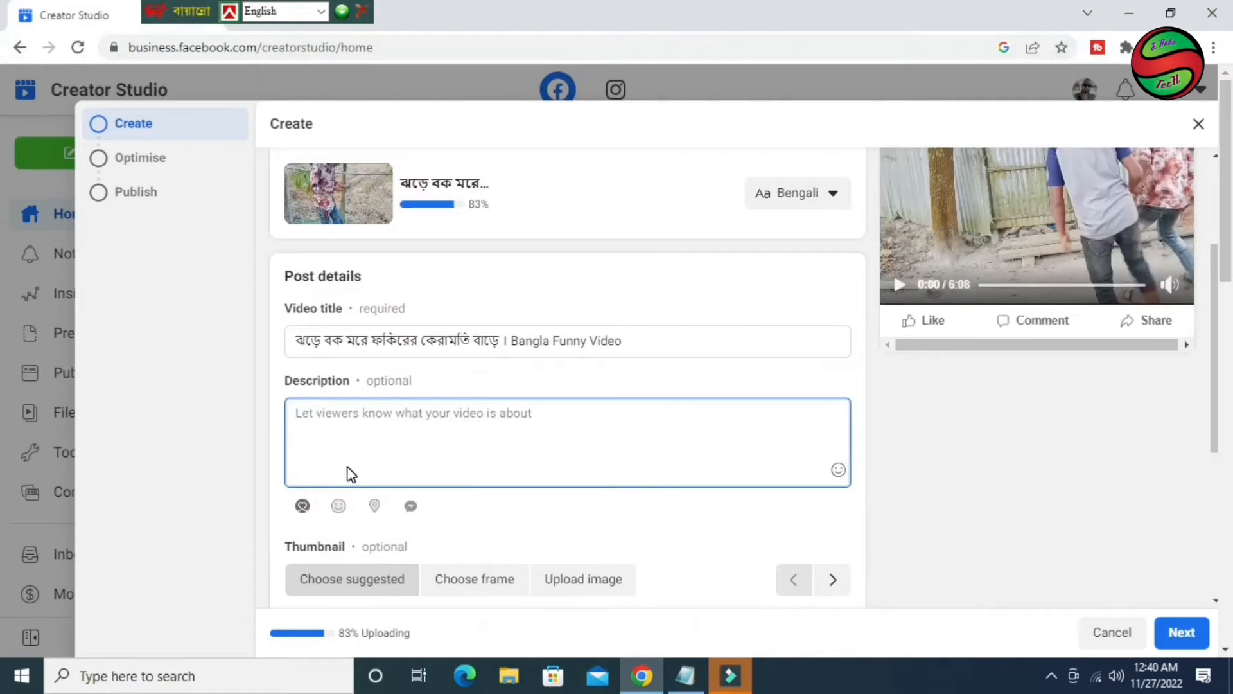
{"action": "key", "text": "ctrl+v"}
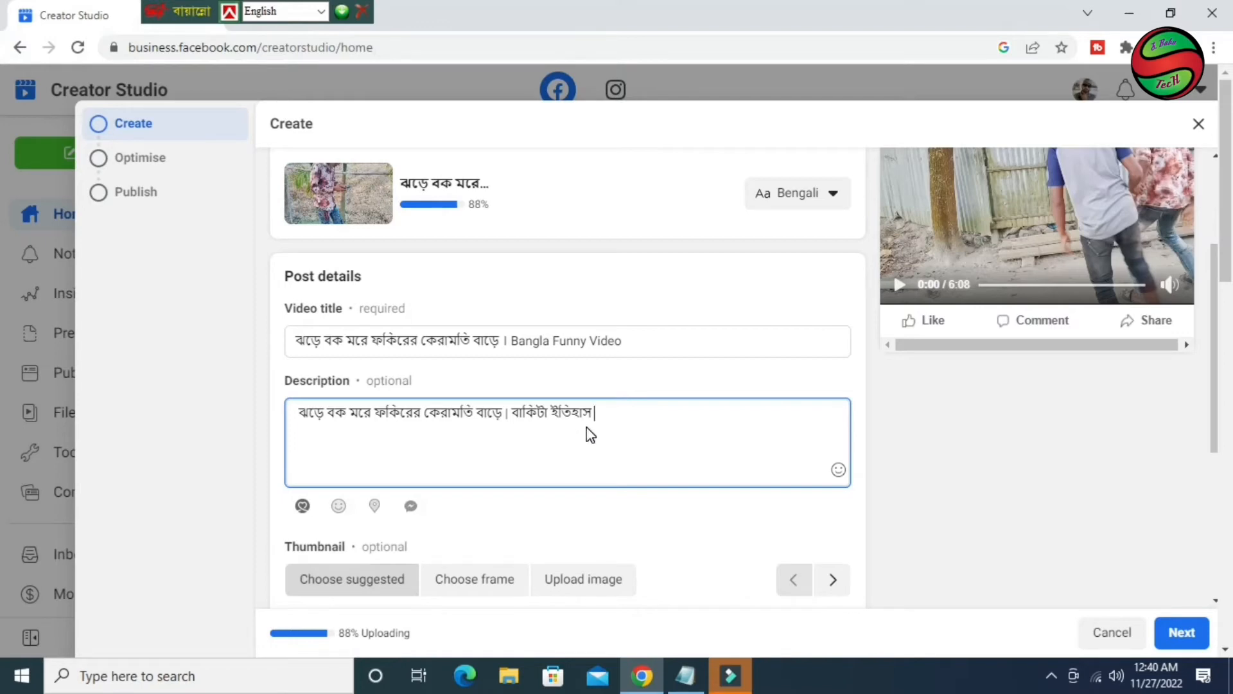
Upload the Bangla Funny image from the "v shoot page" folder on Local Disk (D:) as the video's custom thumbnail.
{"action": "scroll", "coordinate": [578, 462], "scroll_direction": "down", "scroll_amount": 2}
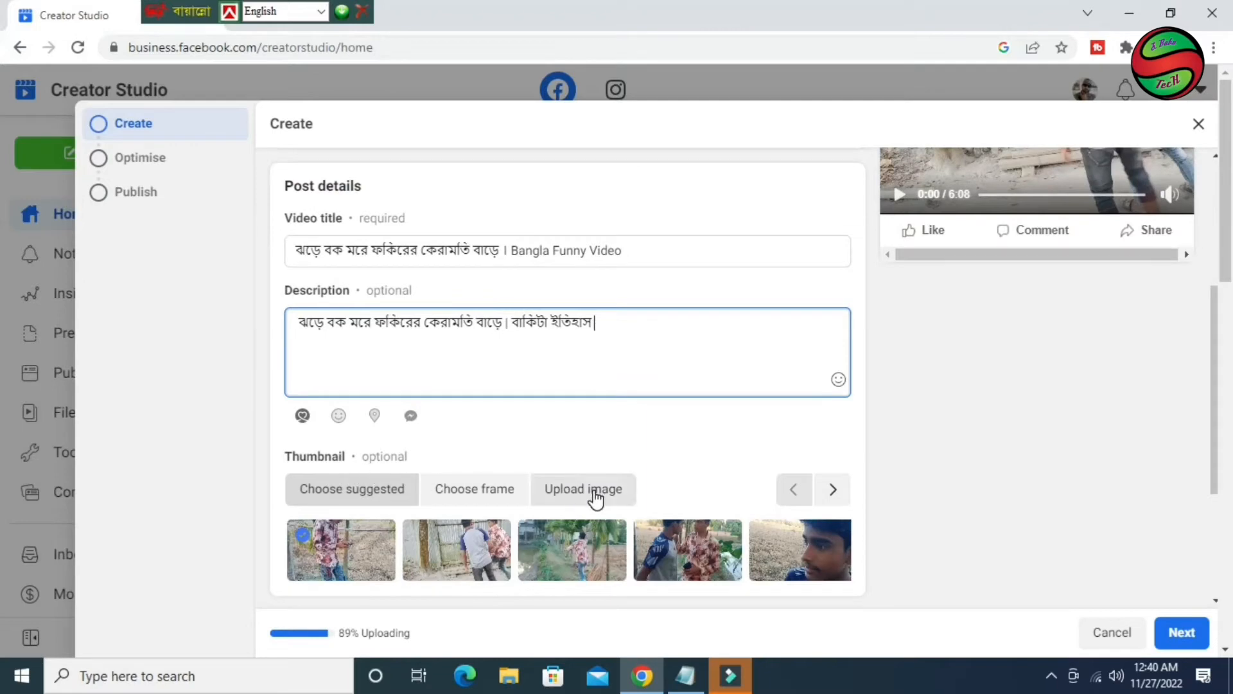
{"action": "scroll", "coordinate": [463, 475], "scroll_direction": "down", "scroll_amount": 1}
{"action": "scroll", "coordinate": [465, 471], "scroll_direction": "down", "scroll_amount": 1}
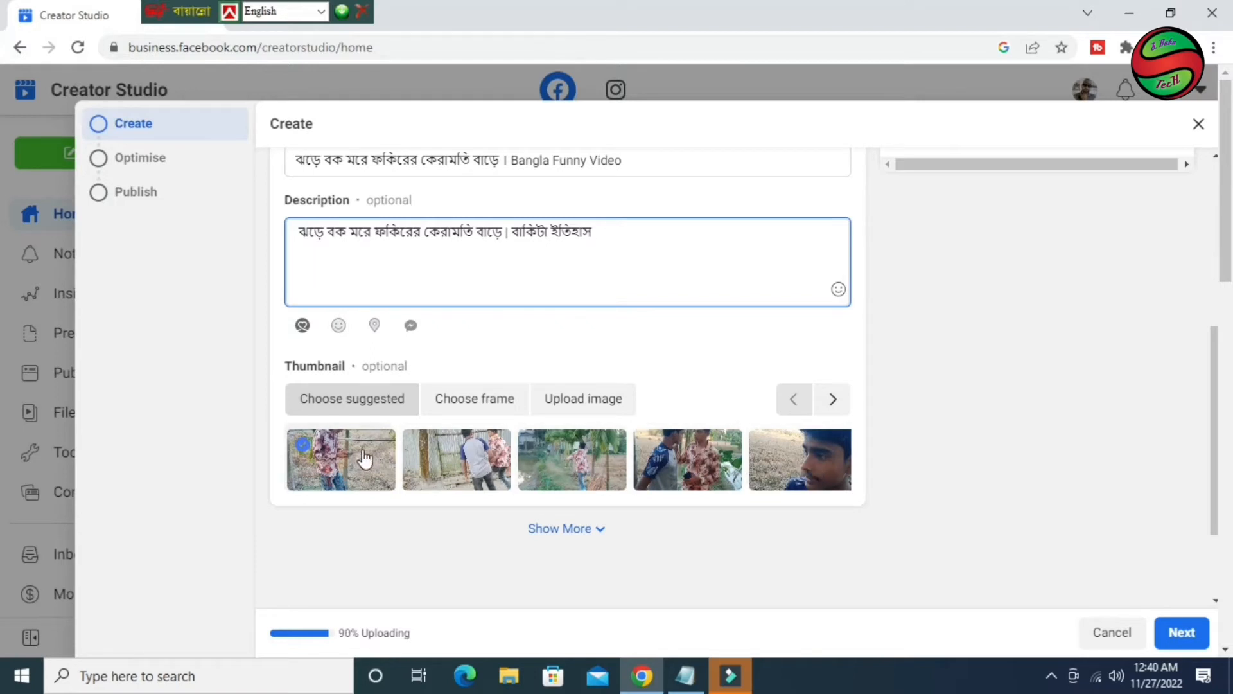
{"action": "left_click", "coordinate": [580, 402]}
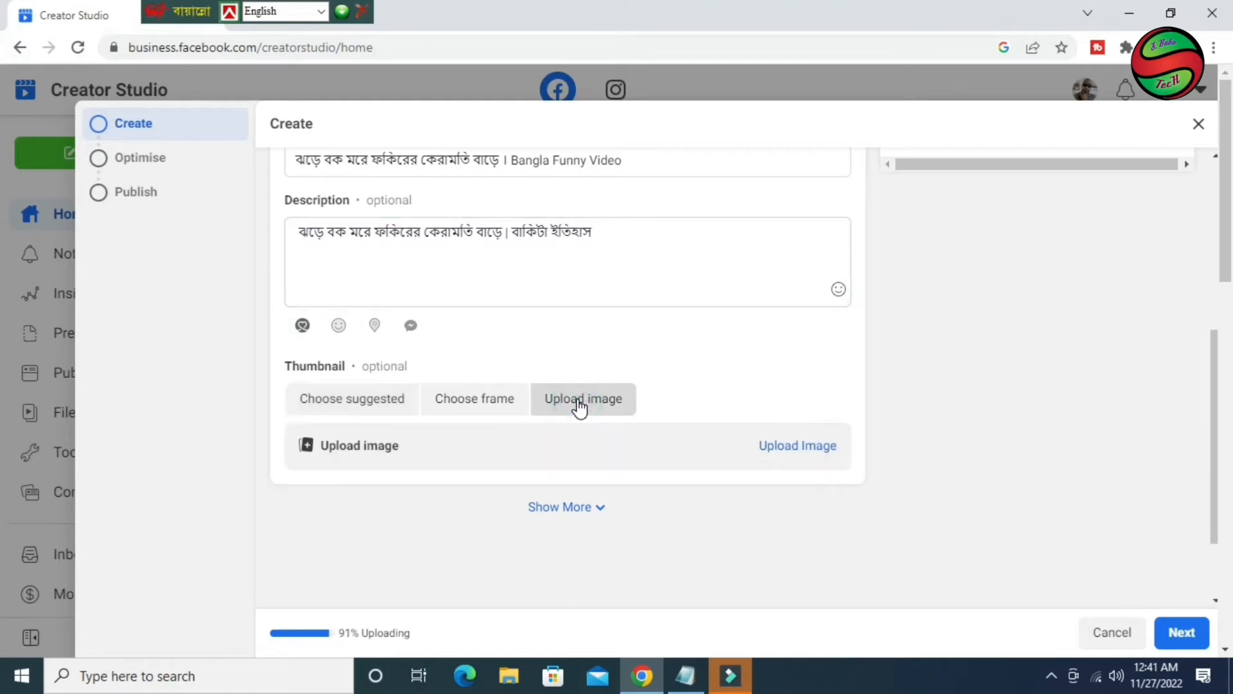
{"action": "left_click", "coordinate": [793, 446]}
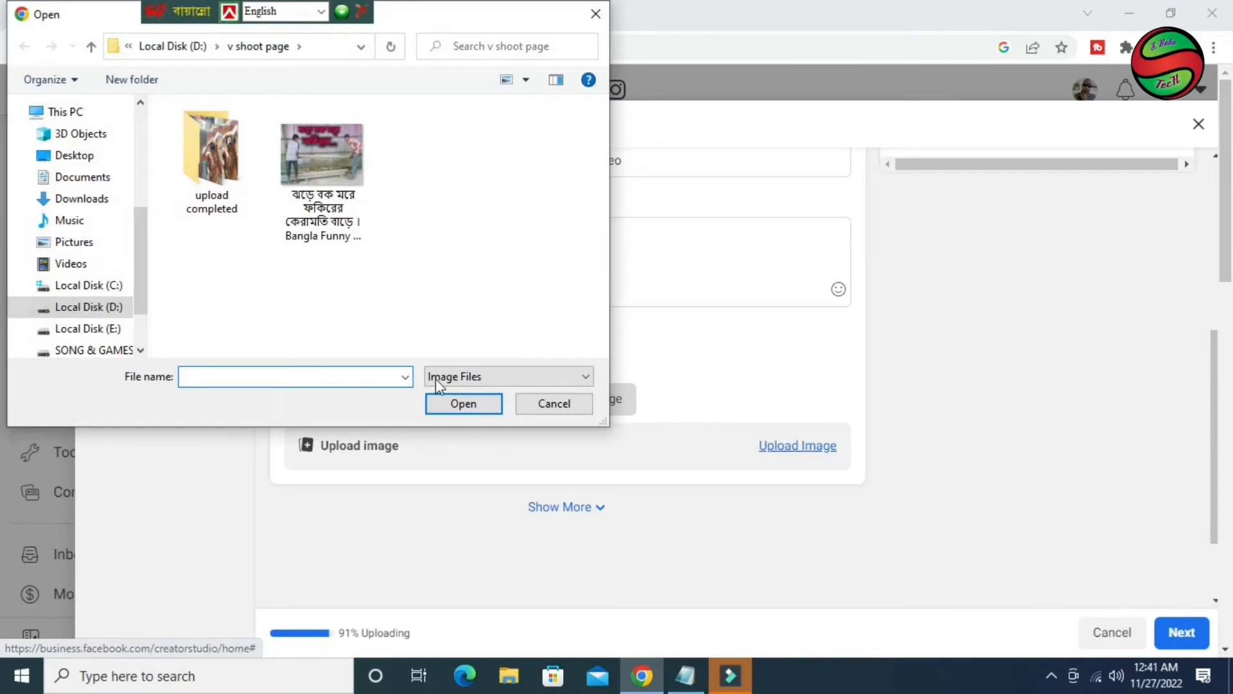
{"action": "left_click", "coordinate": [99, 308]}
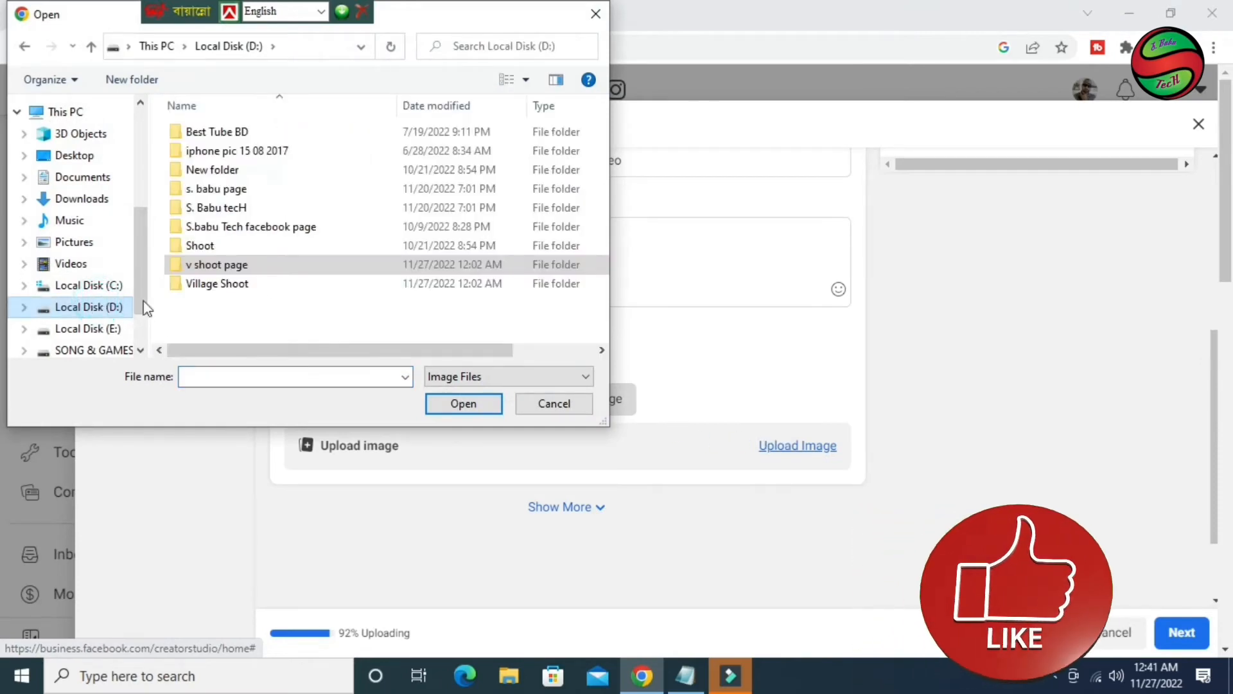
{"action": "double_click", "coordinate": [311, 267]}
{"action": "double_click", "coordinate": [310, 178]}
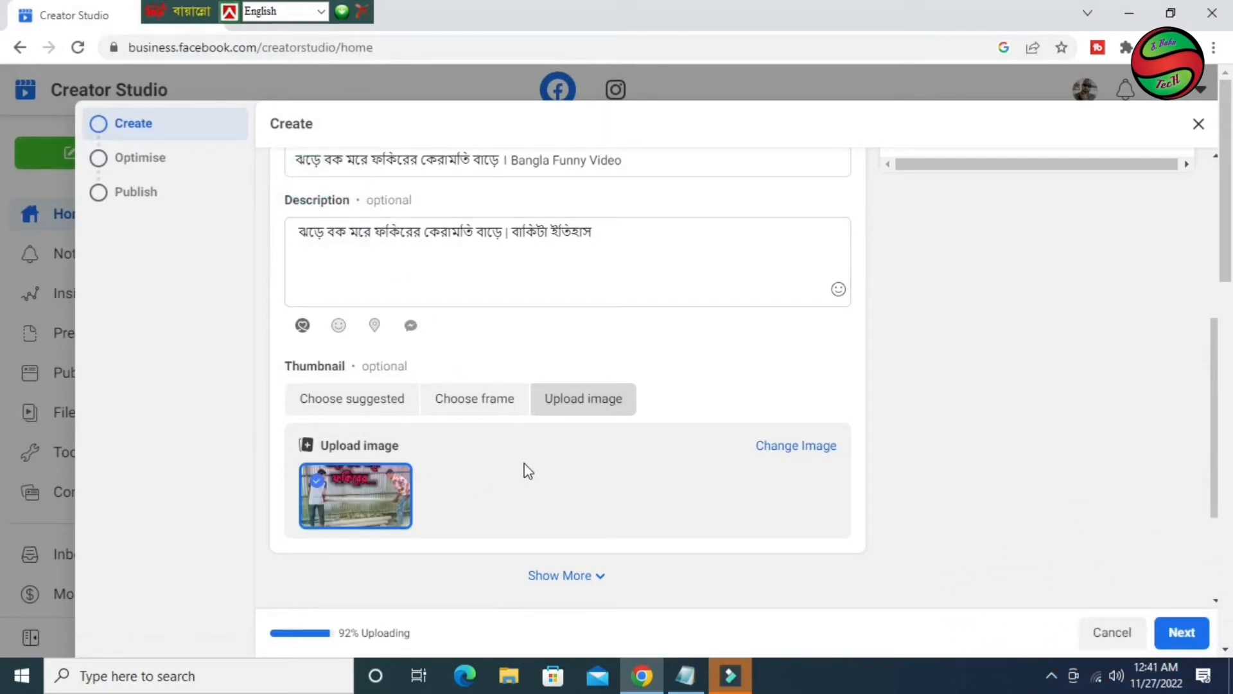
Show the additional post options and turn on Tags and collaborator for the video.
{"action": "scroll", "coordinate": [558, 485], "scroll_direction": "down", "scroll_amount": 2}
{"action": "left_click", "coordinate": [584, 498]}
{"action": "scroll", "coordinate": [581, 495], "scroll_direction": "down", "scroll_amount": 2}
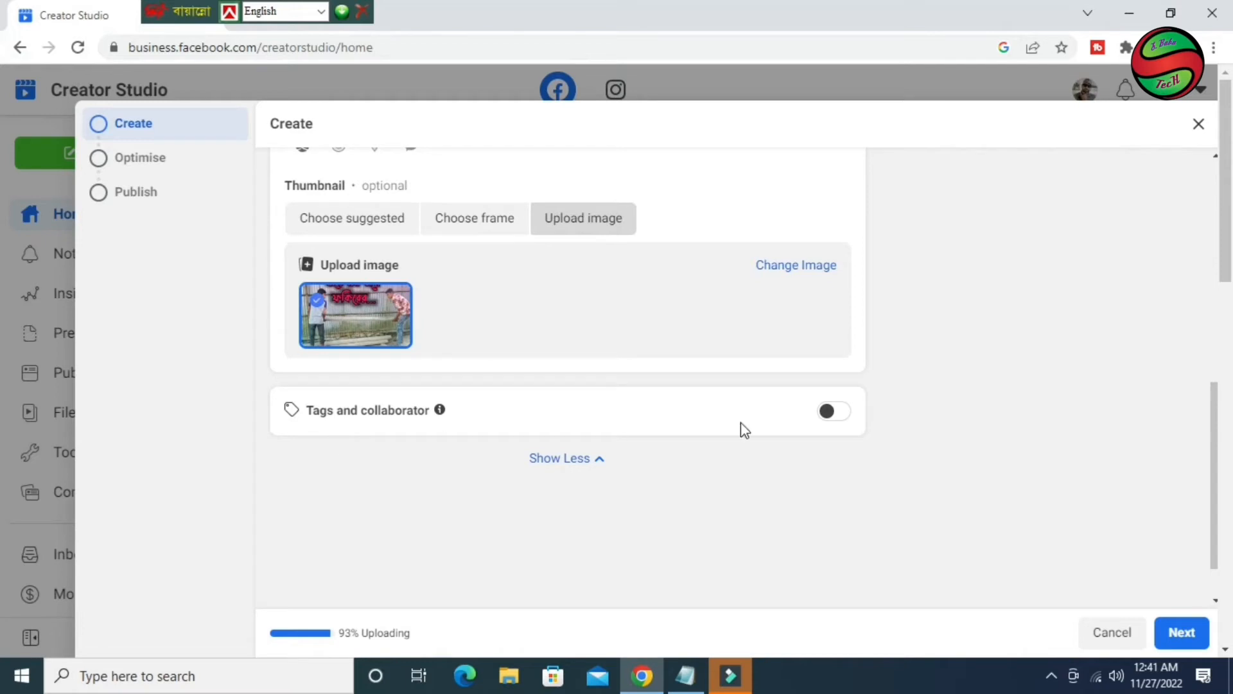
{"action": "left_click", "coordinate": [830, 420]}
{"action": "left_click", "coordinate": [831, 416]}
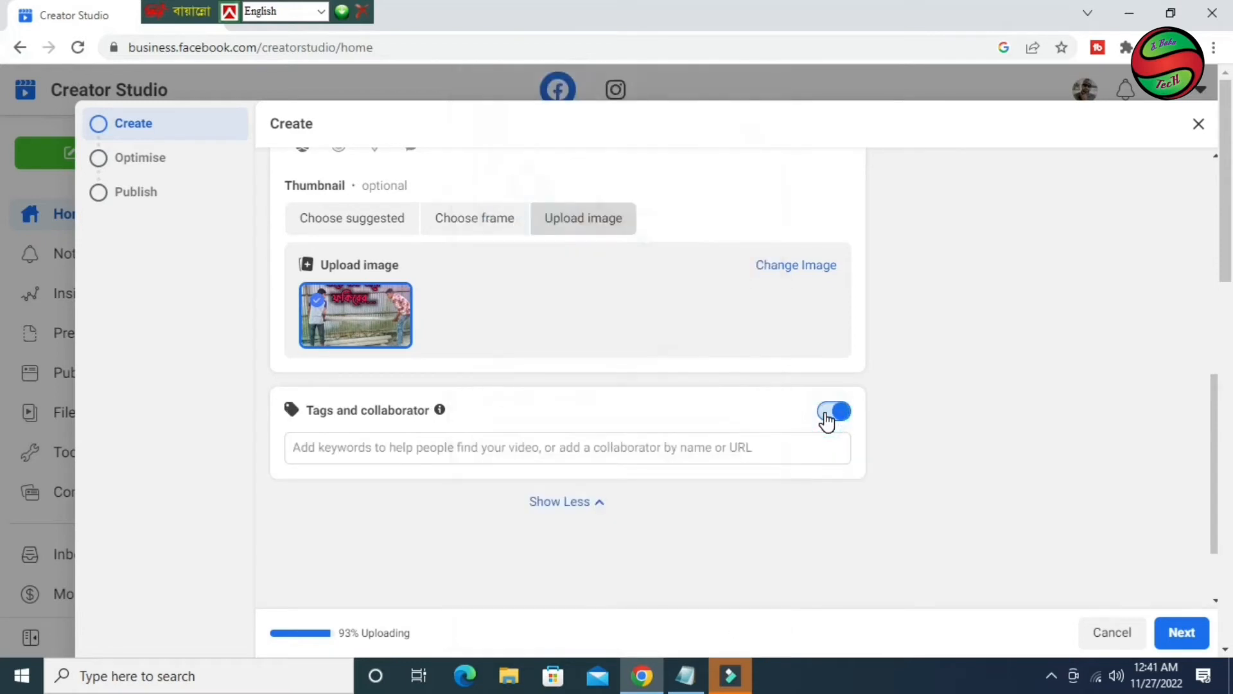
Add the tags #funnyvideo and #sumonnewvideo to the video and proceed through the optimisation stage to the publish settings.
{"action": "left_click", "coordinate": [346, 451]}
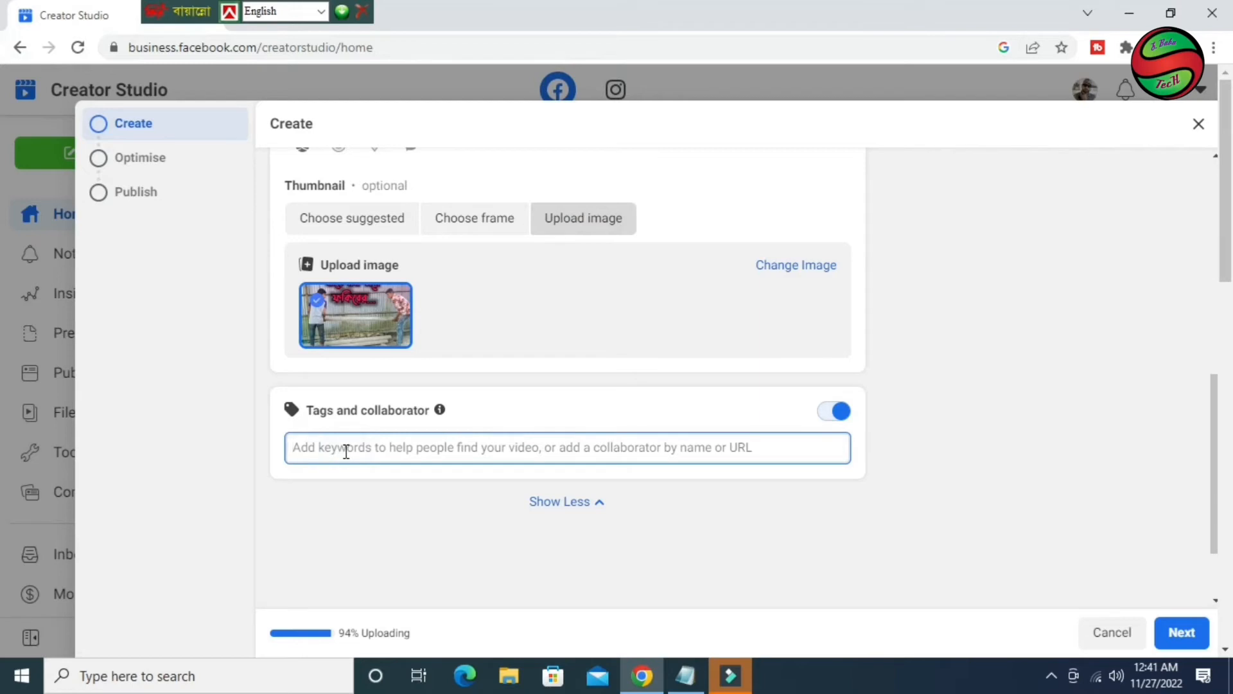
{"action": "type", "text": "#"}
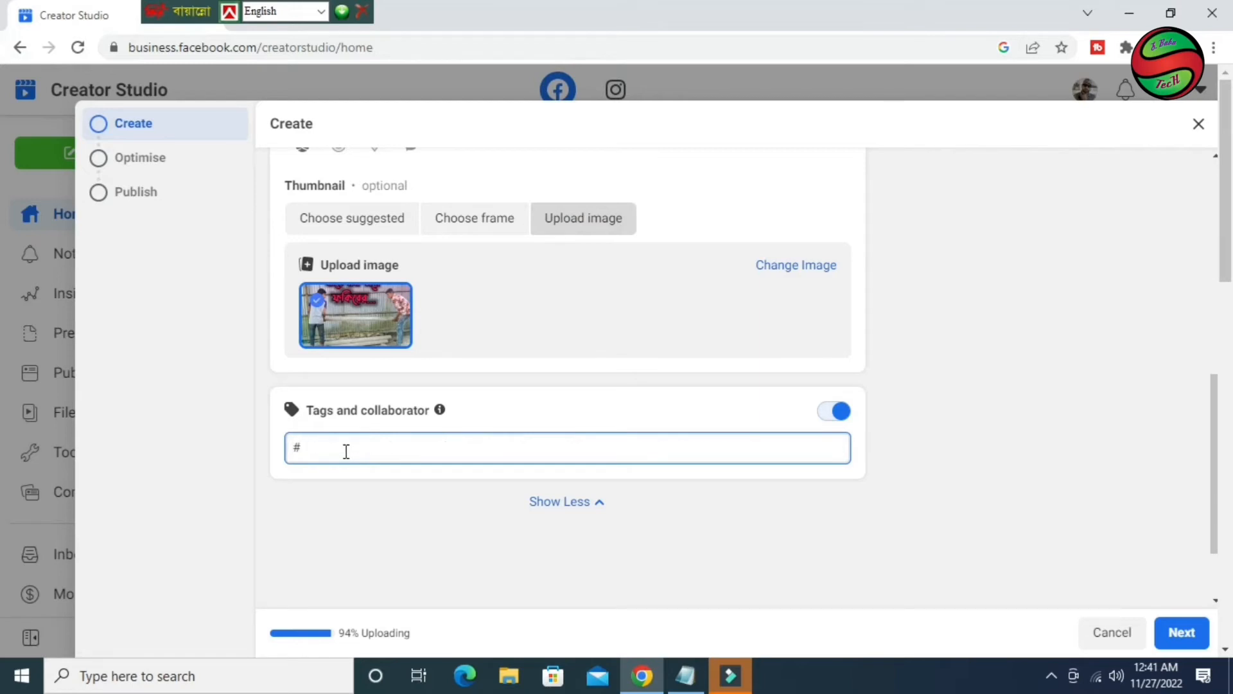
{"action": "type", "text": "funnyvideo #sumonnewvideo"}
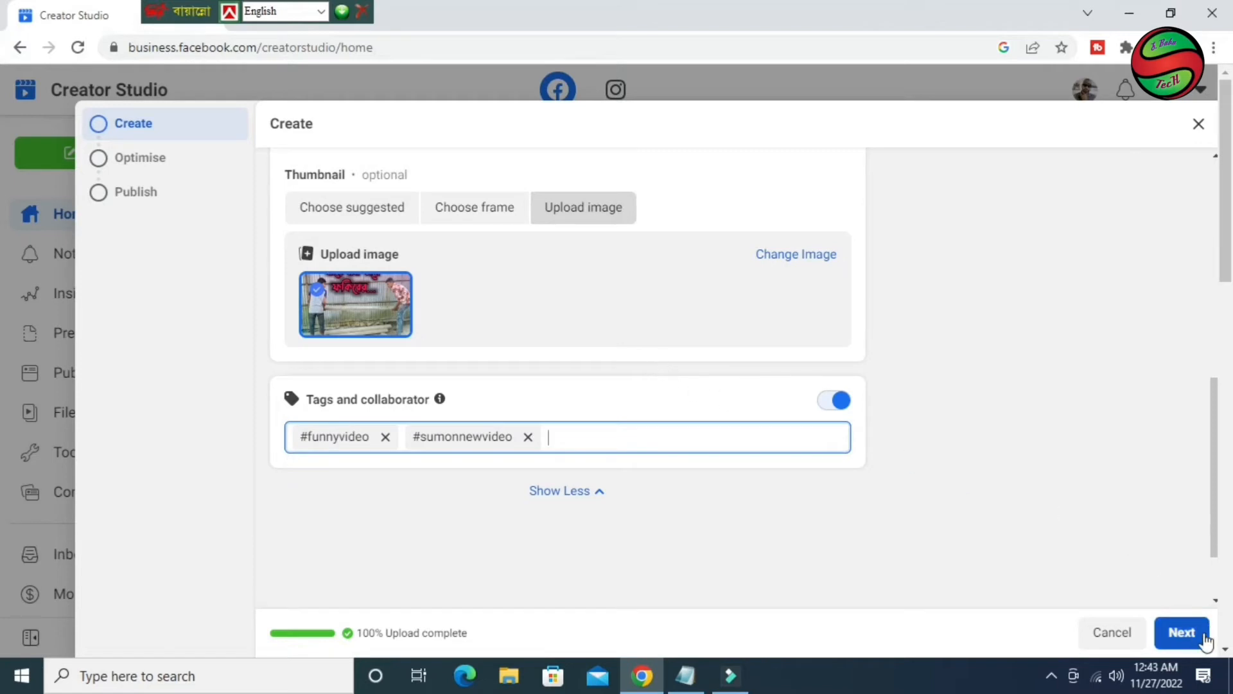
{"action": "left_click", "coordinate": [1185, 633]}
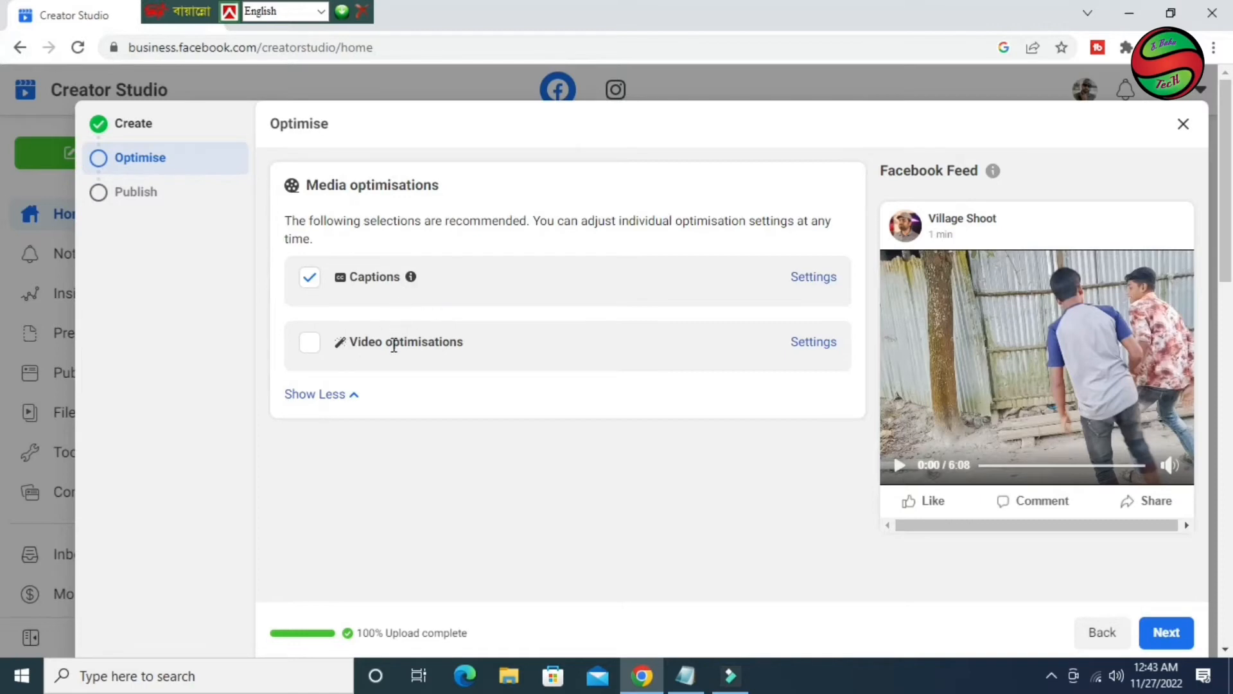
{"action": "left_click", "coordinate": [1165, 633]}
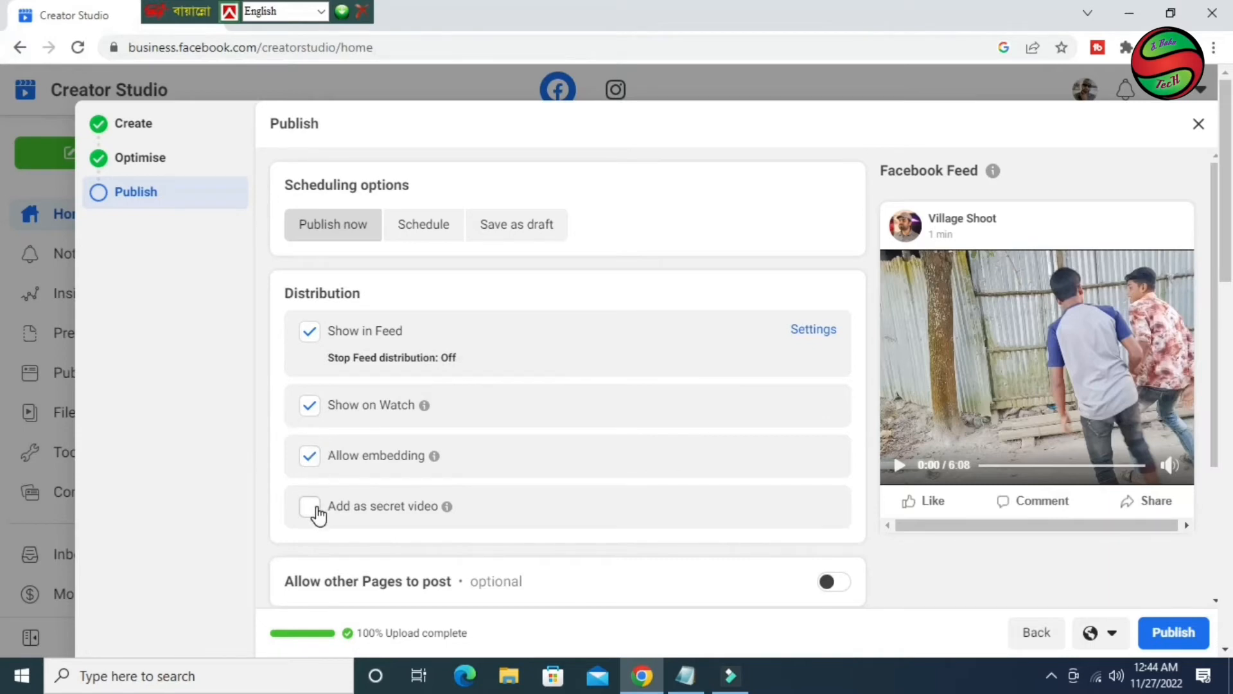
Turn on Add to playlist for the video, then open the form for creating a new playlist and close it without creating one.
{"action": "scroll", "coordinate": [406, 437], "scroll_direction": "down", "scroll_amount": 3}
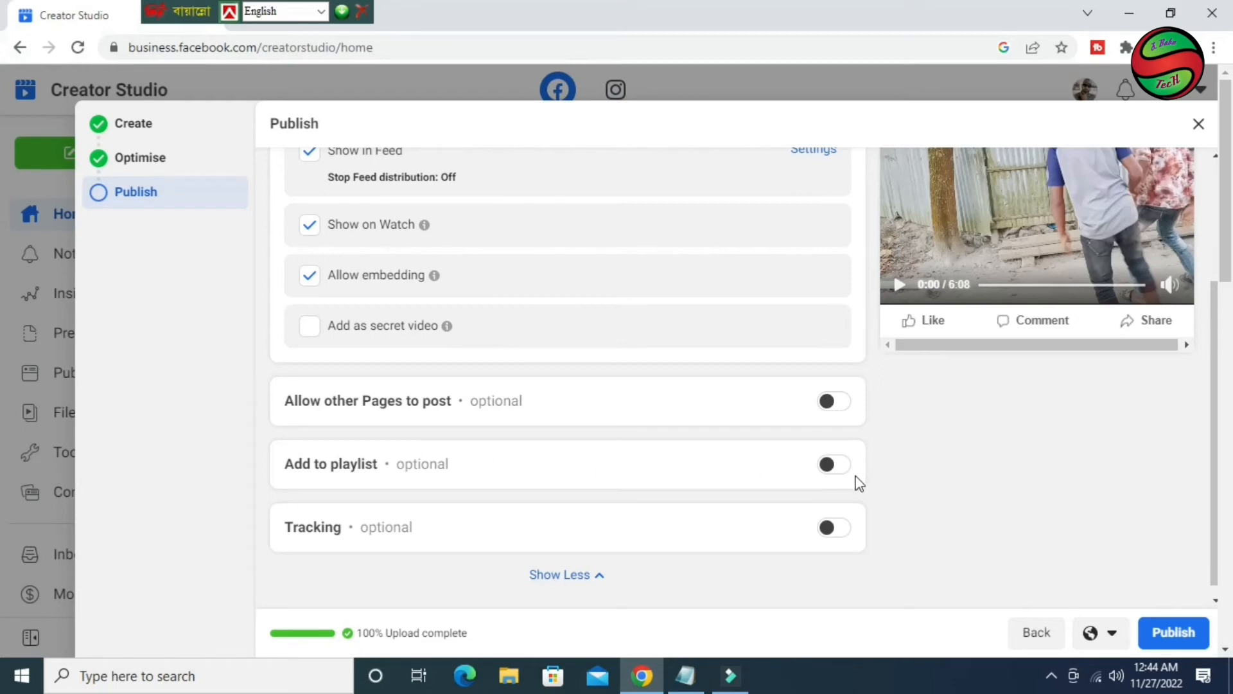
{"action": "left_click", "coordinate": [822, 468]}
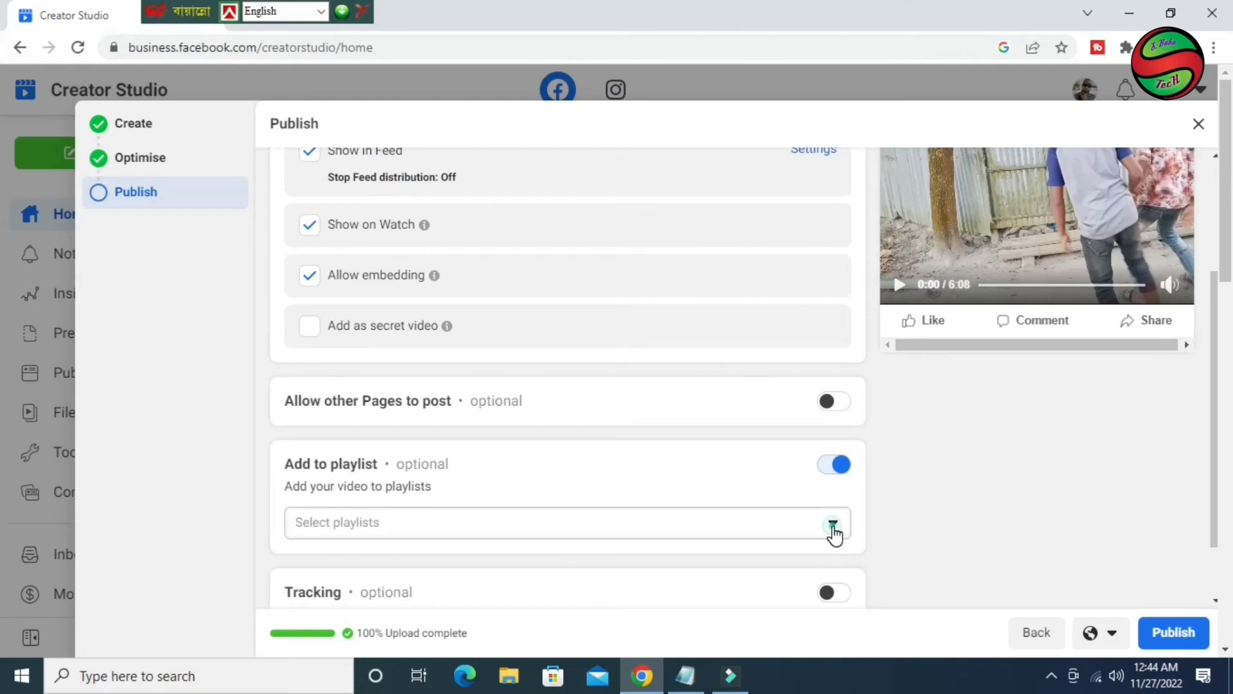
{"action": "left_click", "coordinate": [833, 526]}
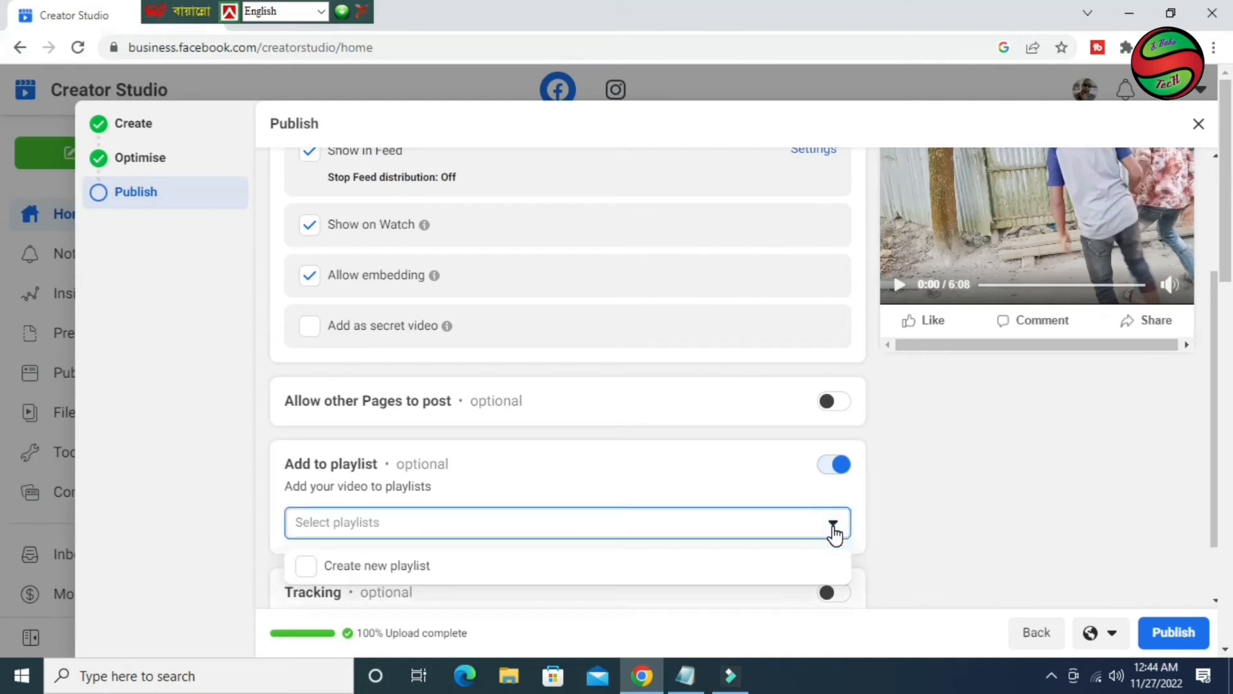
{"action": "left_click", "coordinate": [311, 566]}
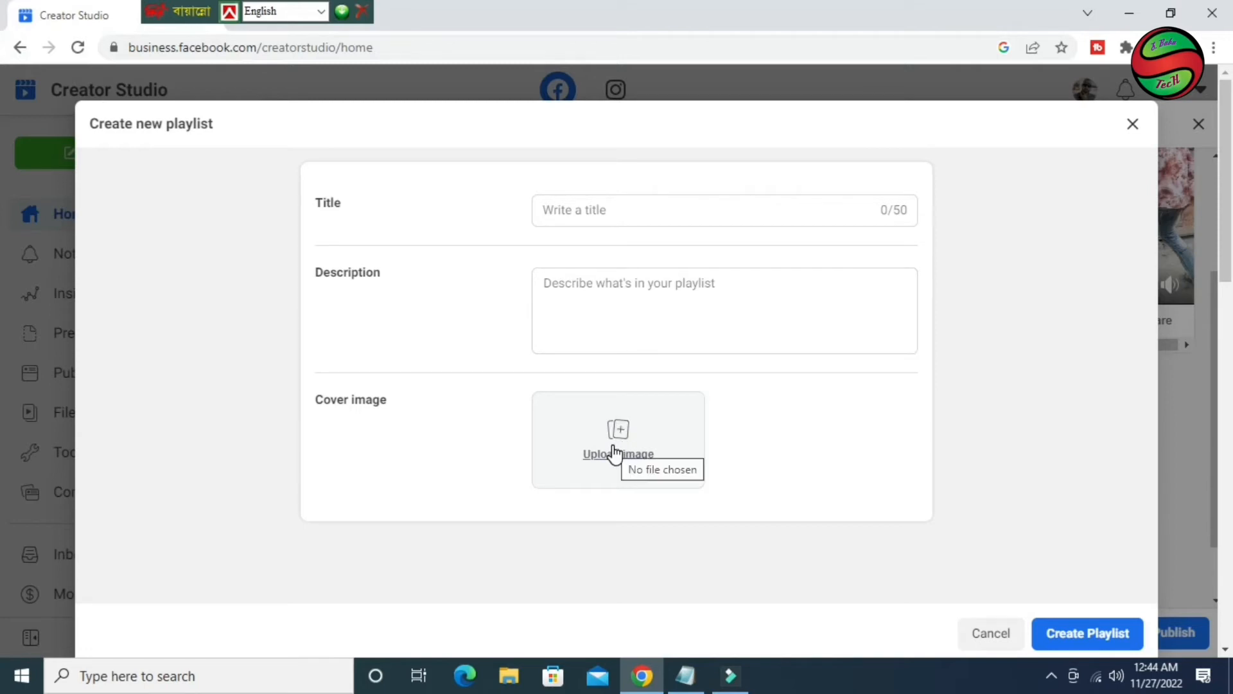
{"action": "left_click", "coordinate": [1133, 124]}
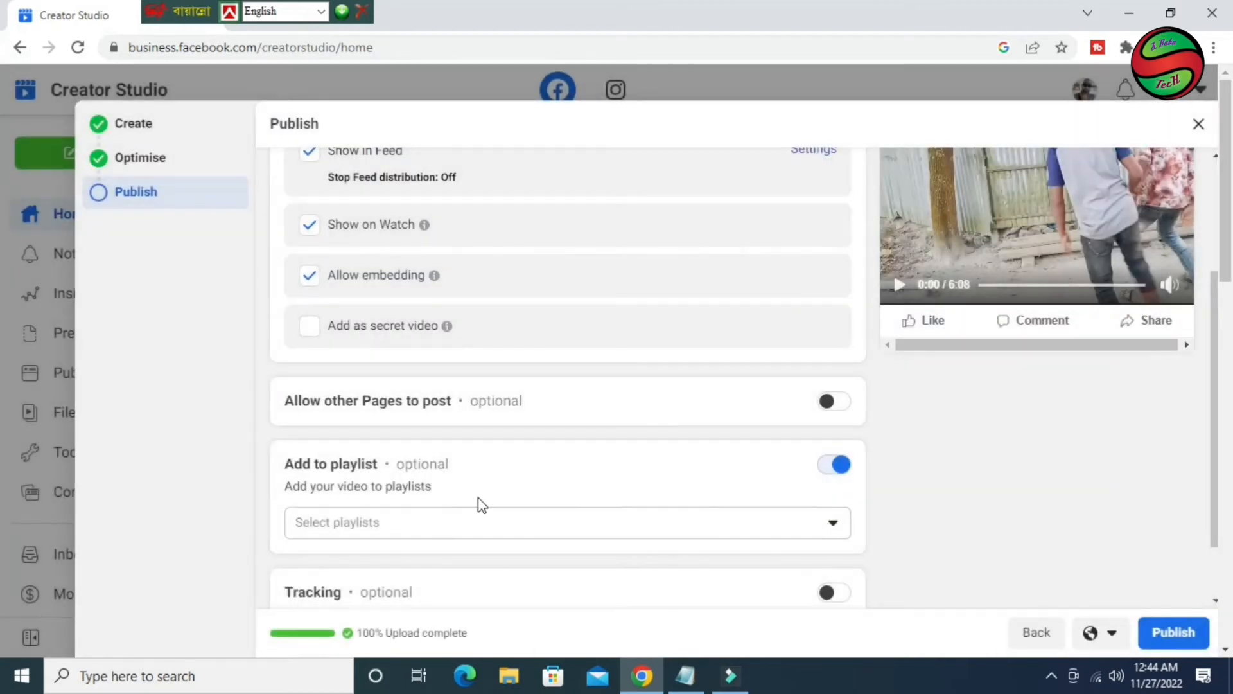
{"action": "scroll", "coordinate": [442, 503], "scroll_direction": "down", "scroll_amount": 2}
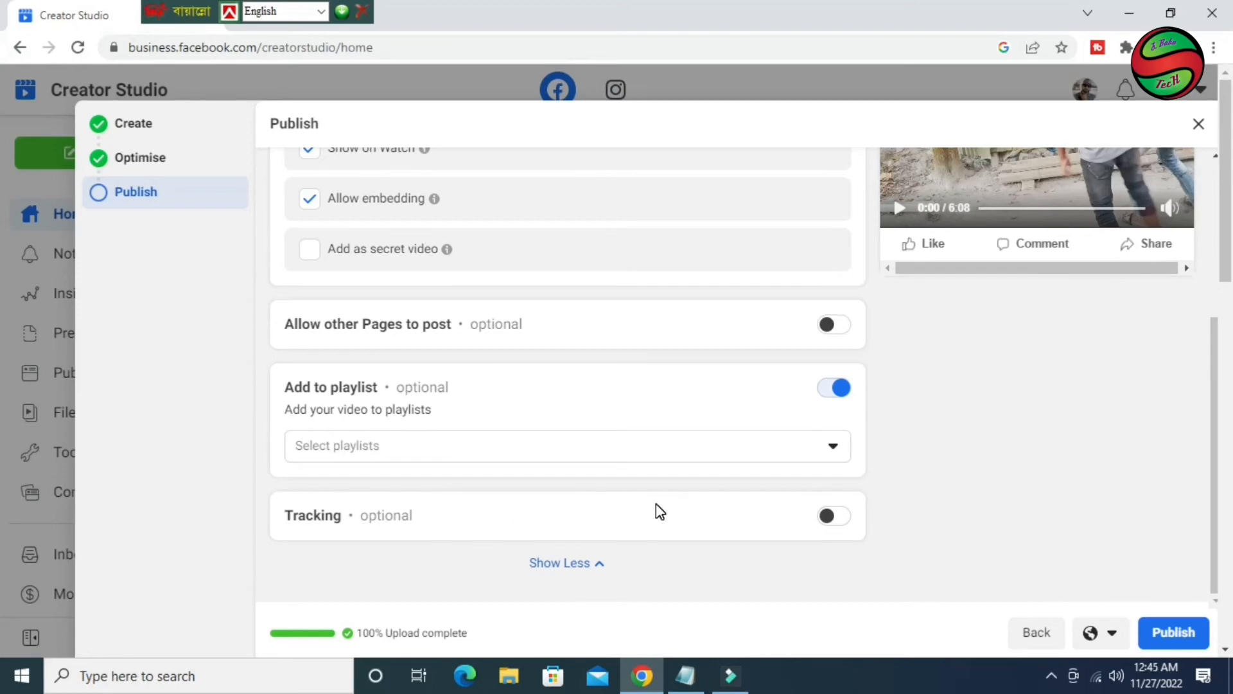
Schedule the video for 27 November 2022 at 04:00 PM and finish the scheduled post.
{"action": "scroll", "coordinate": [660, 512], "scroll_direction": "up", "scroll_amount": 5}
{"action": "left_click", "coordinate": [416, 241]}
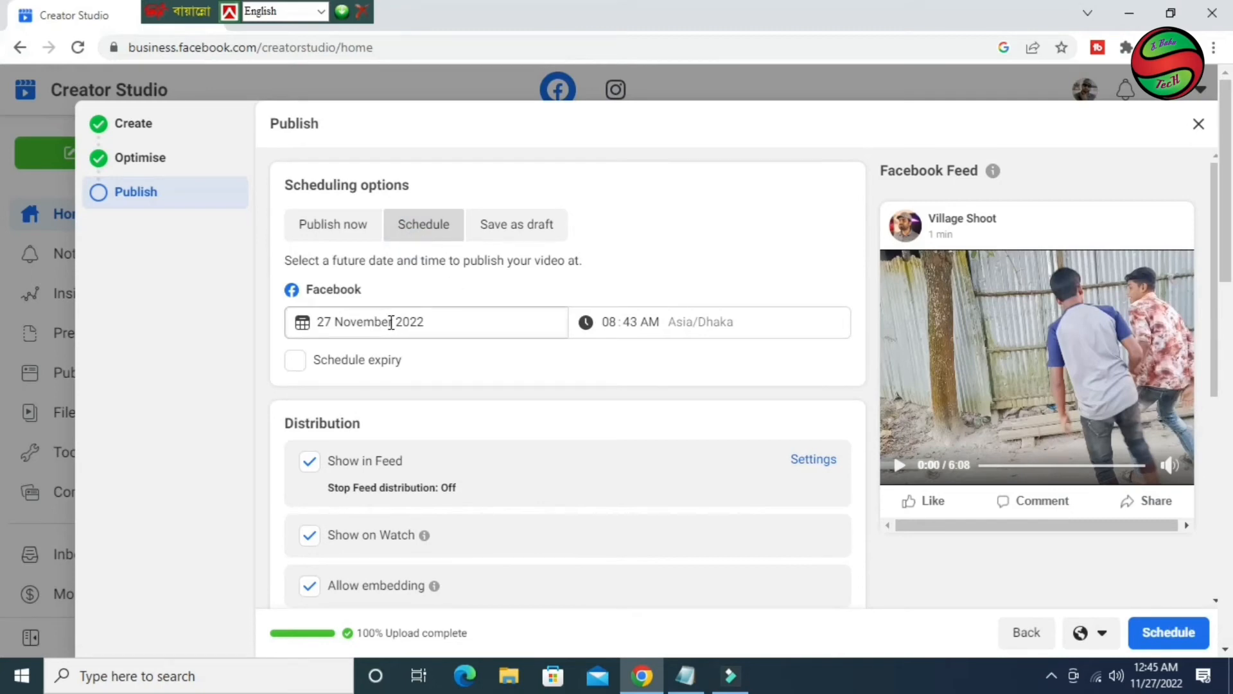
{"action": "left_click", "coordinate": [607, 320]}
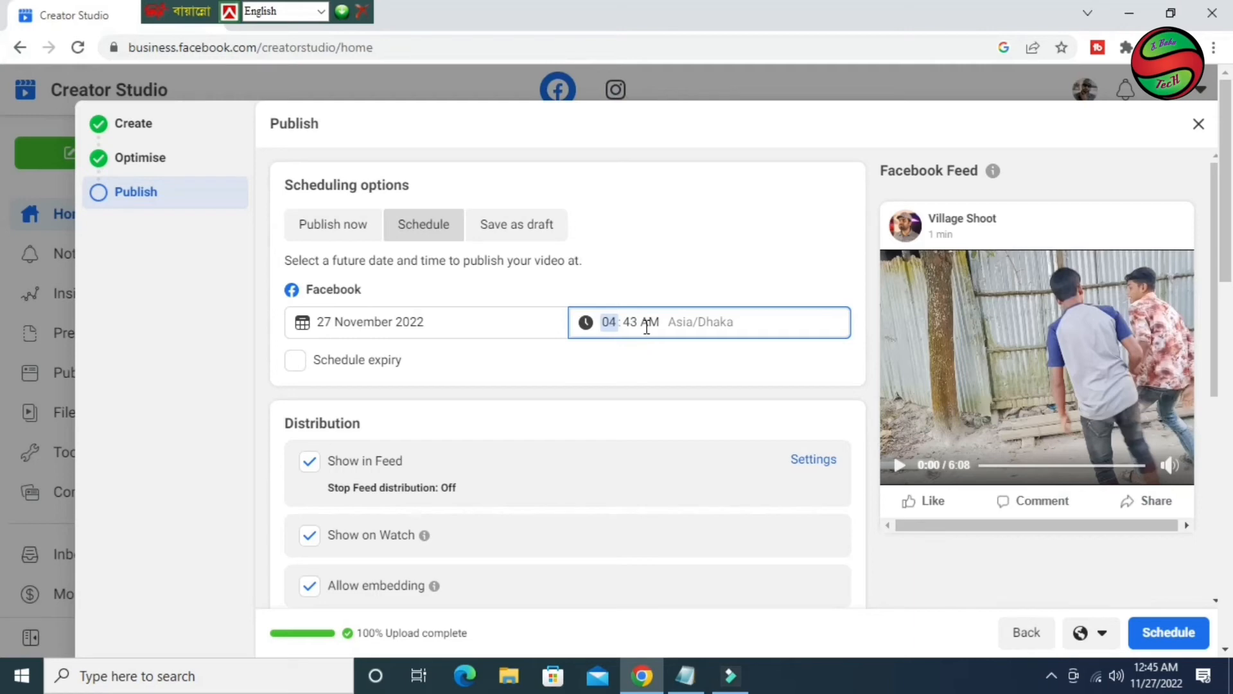
{"action": "left_click", "coordinate": [634, 321]}
{"action": "type", "text": "00"}
{"action": "left_click", "coordinate": [657, 323]}
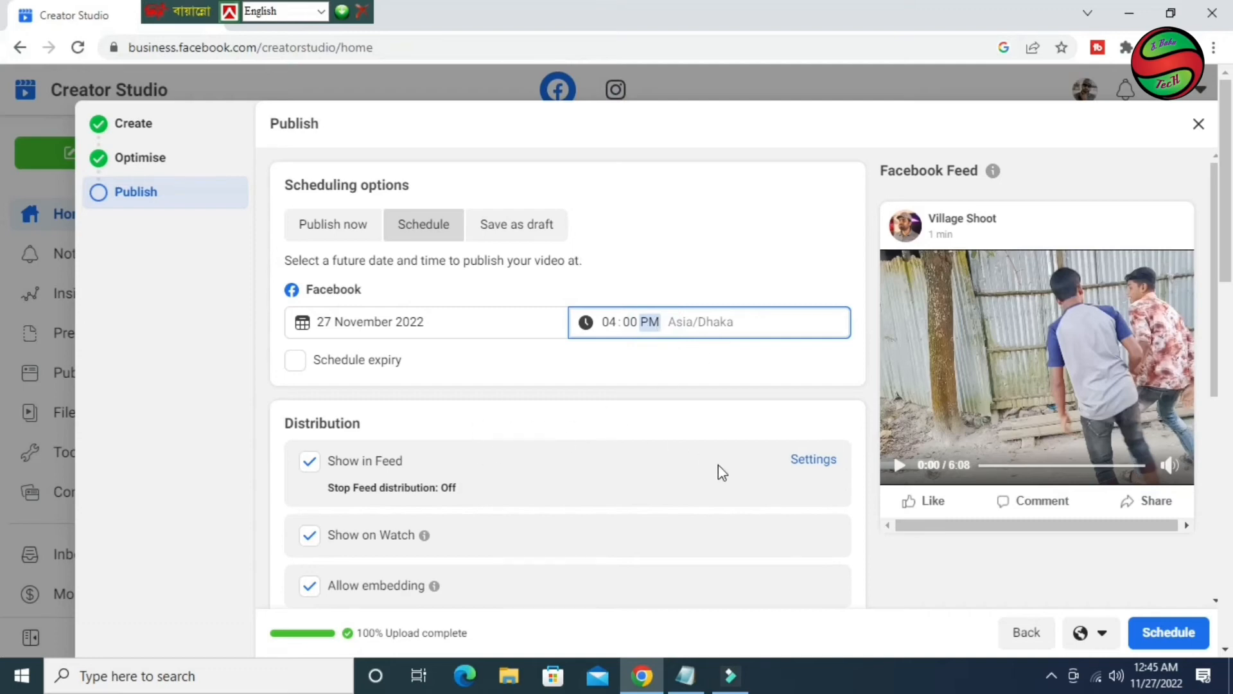
{"action": "left_click", "coordinate": [1172, 633]}
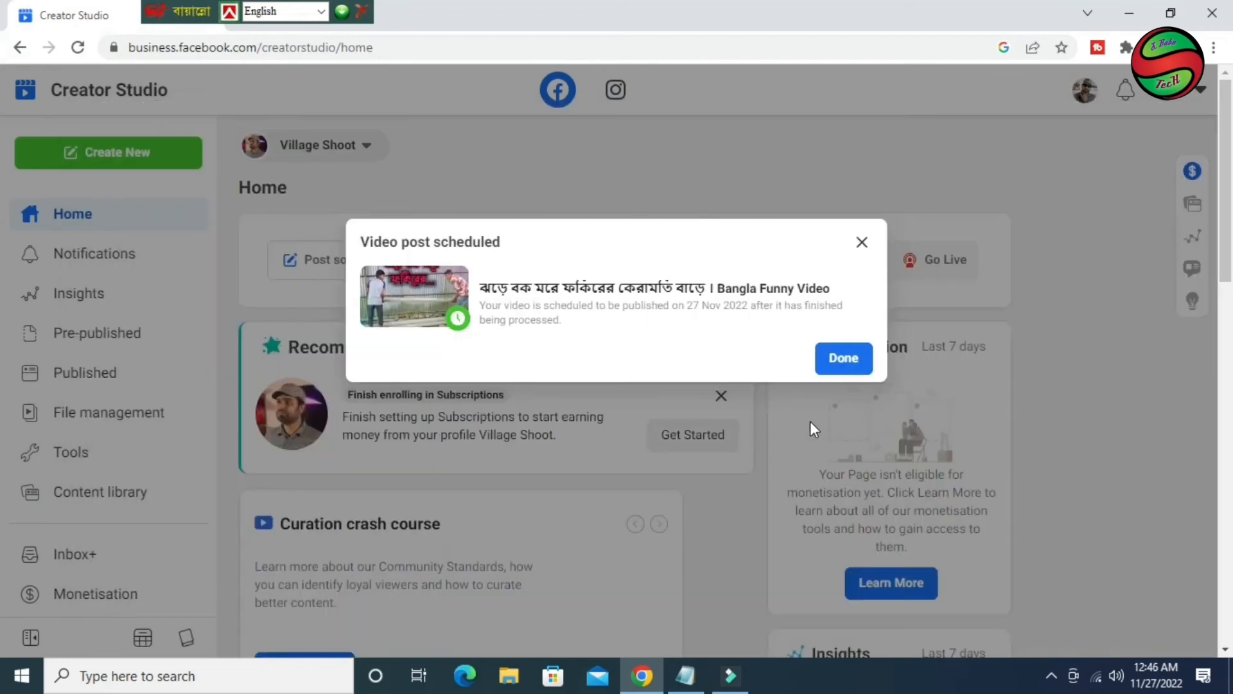
{"action": "left_click", "coordinate": [838, 363]}
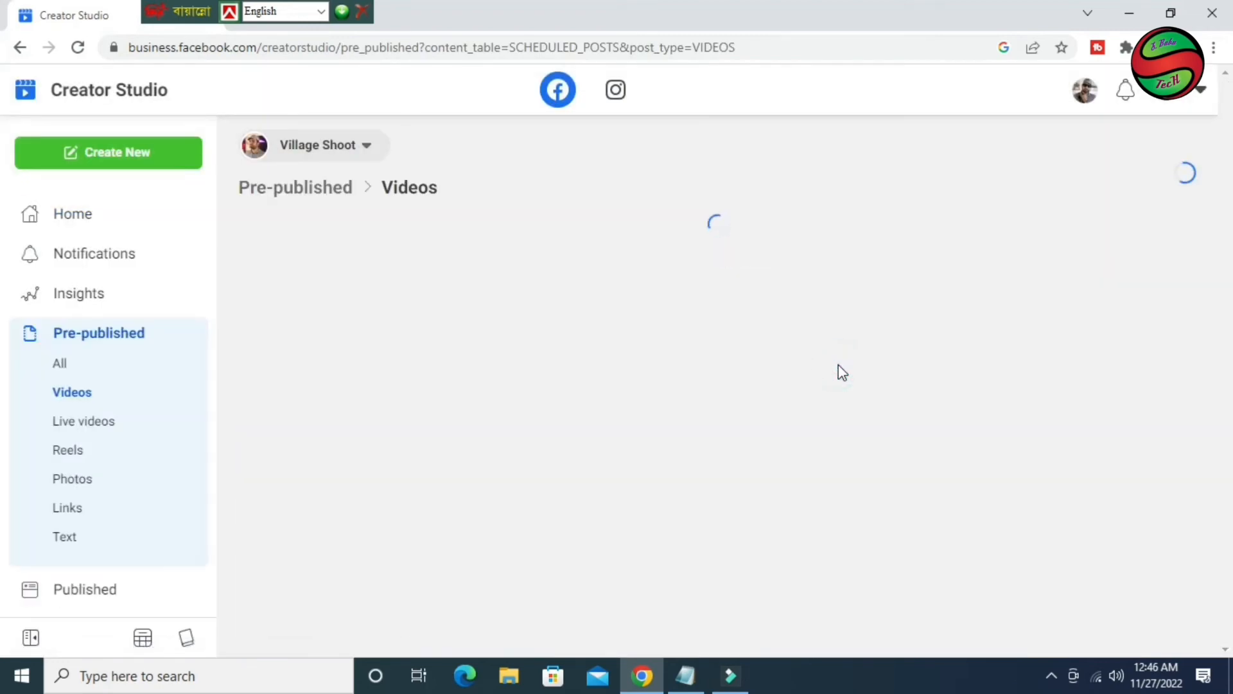